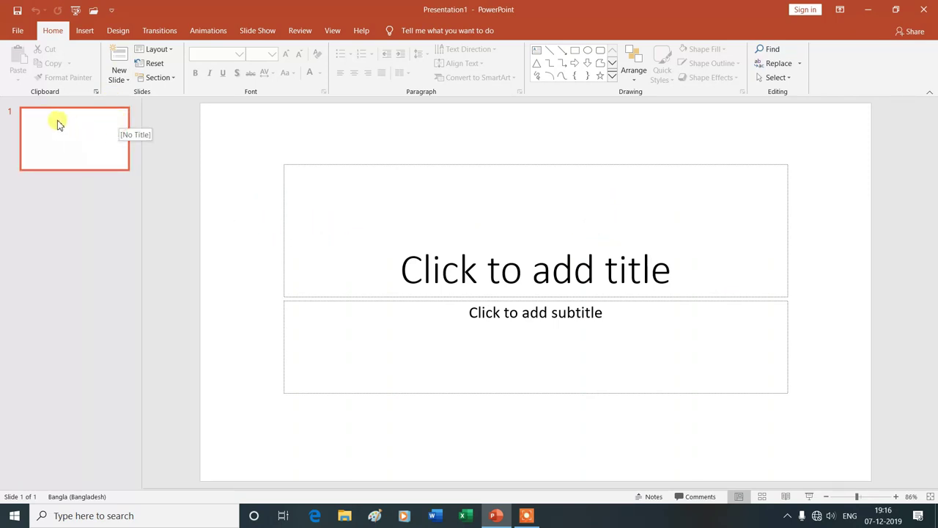
Add a new slide 2 titled 'YSGYAN TECH' with the presenter's name as its subtitle
{"action": "left_click", "coordinate": [128, 85]}
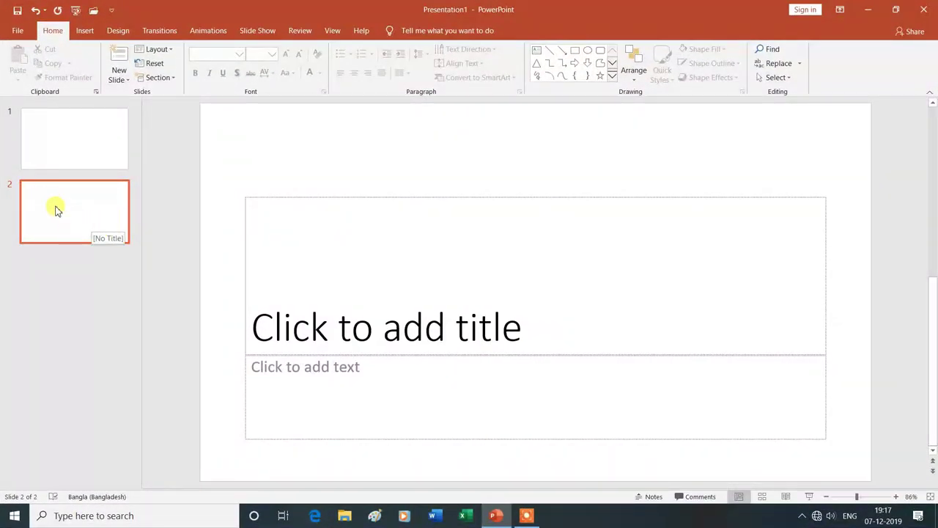
{"action": "left_click", "coordinate": [450, 329]}
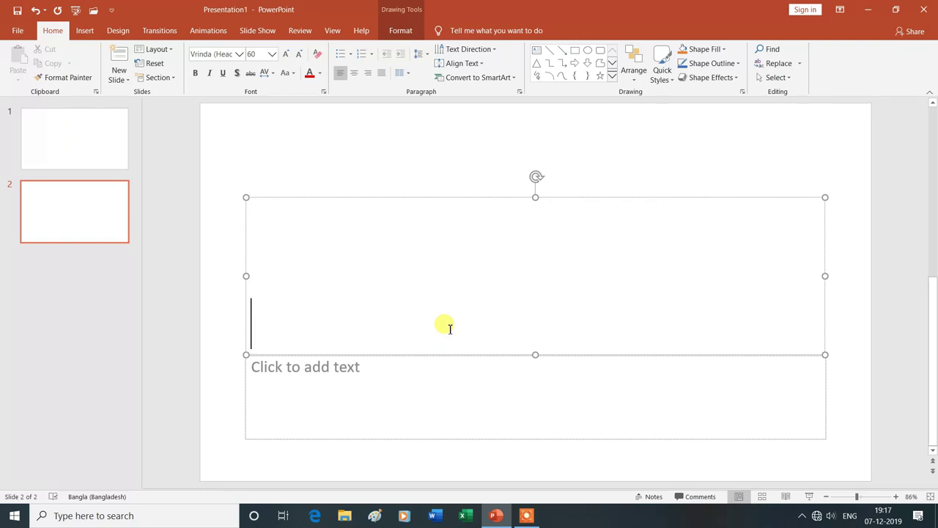
{"action": "key", "text": "alt+shift"}
{"action": "type", "text": "YSGYAN TEC"}
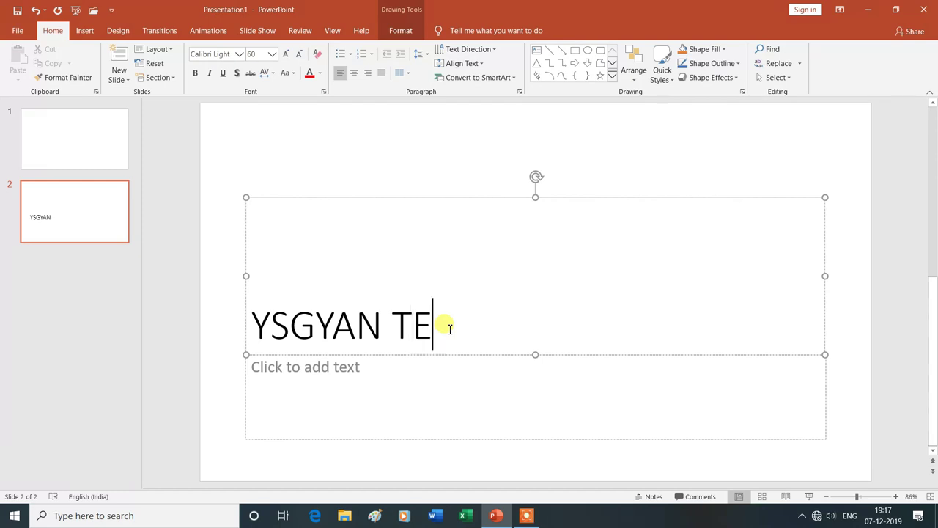
{"action": "type", "text": "H"}
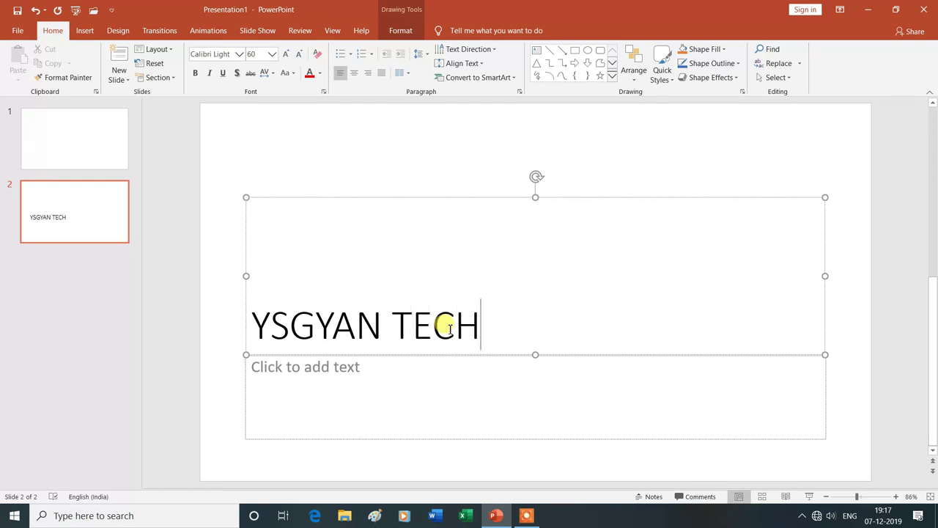
{"action": "left_click", "coordinate": [359, 364]}
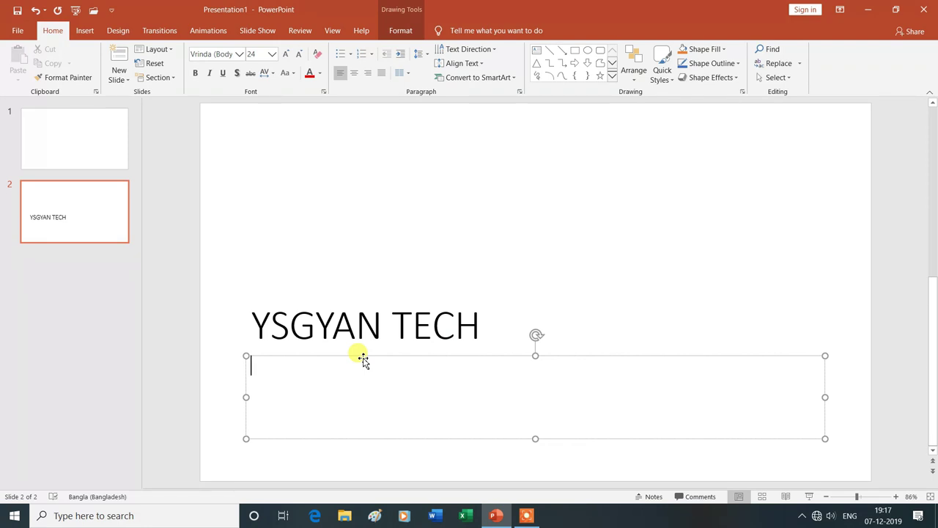
{"action": "type", "text": "YASHPAL SINGH"}
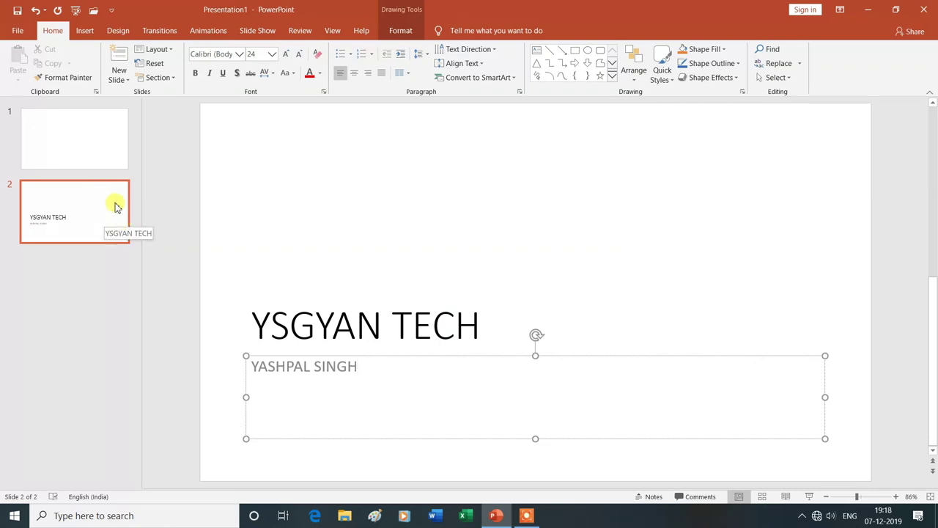
Duplicate slide 2 to create slide 3 with the same YSGYAN TECH title and subtitle
{"action": "left_click", "coordinate": [128, 82]}
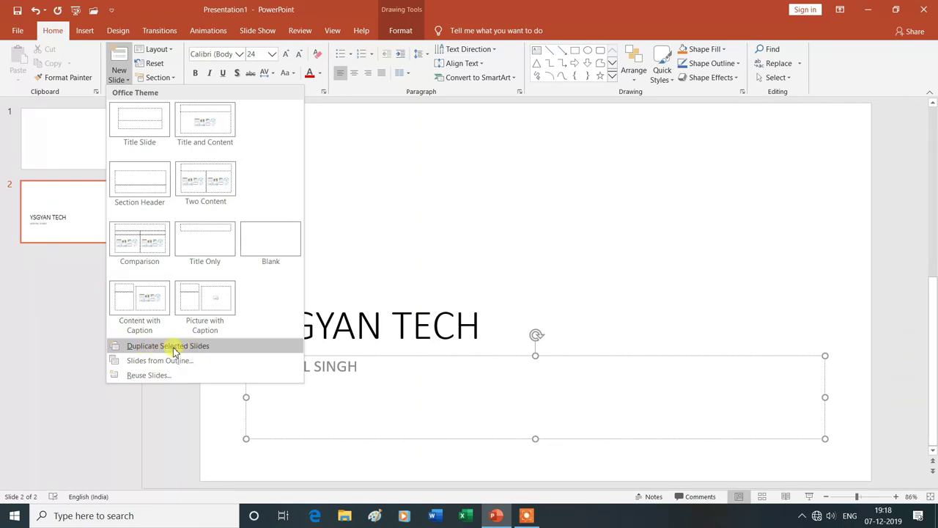
{"action": "left_click", "coordinate": [175, 350]}
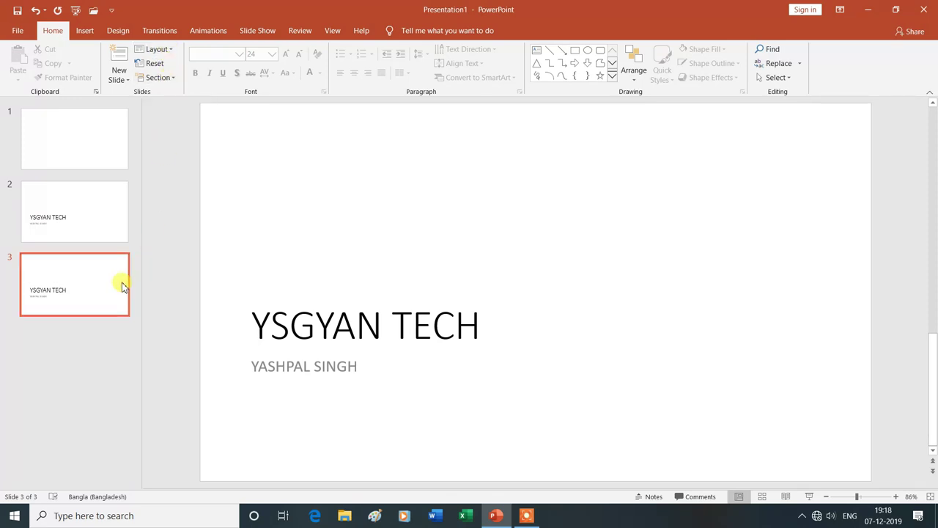
{"action": "left_click", "coordinate": [87, 273]}
{"action": "left_click", "coordinate": [79, 147]}
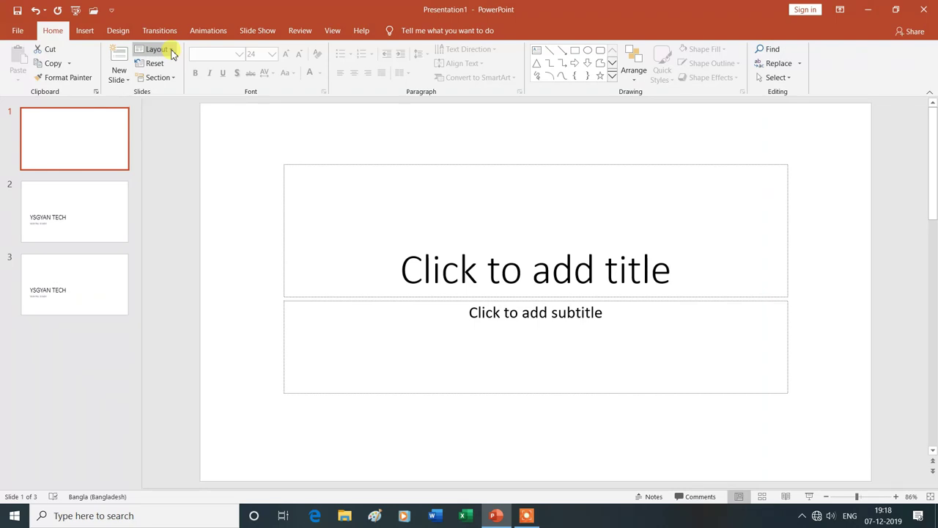
Switch slide 1 to the Title and Content layout
{"action": "left_click", "coordinate": [171, 52]}
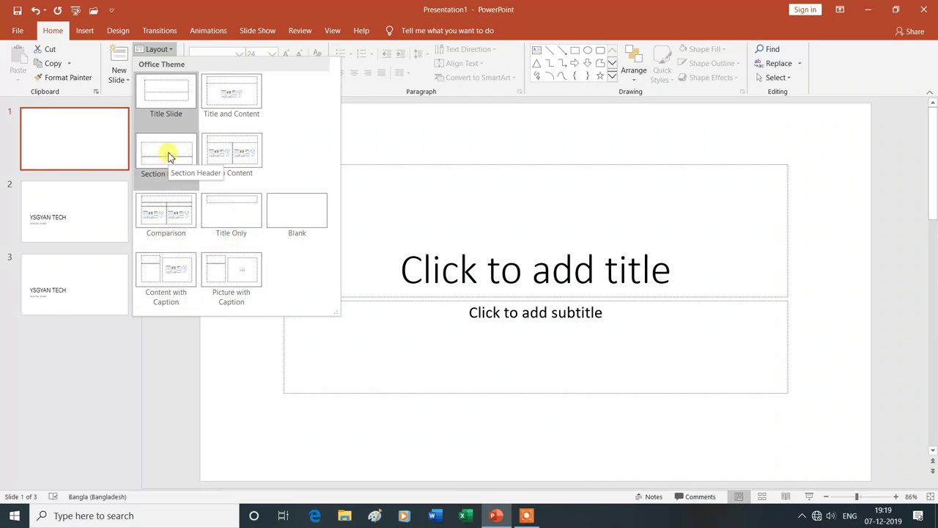
{"action": "left_click", "coordinate": [233, 97]}
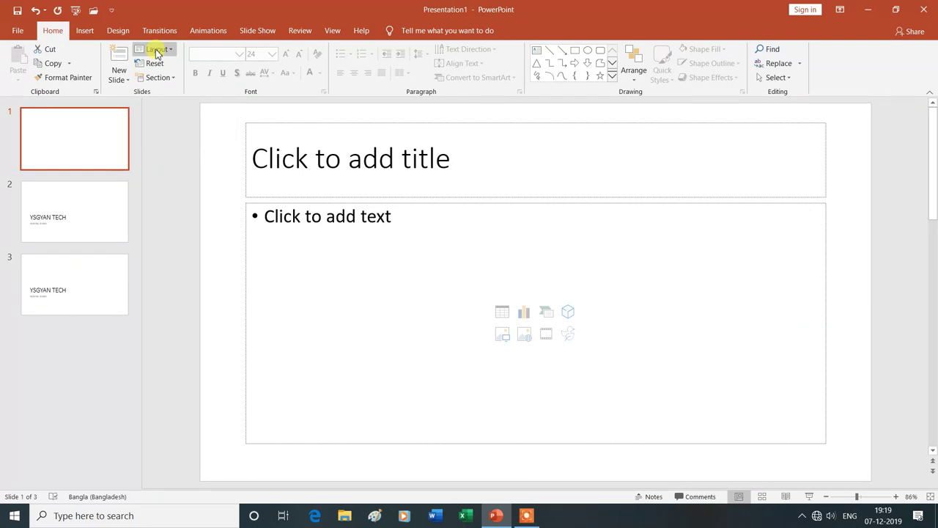
{"action": "left_click", "coordinate": [121, 81]}
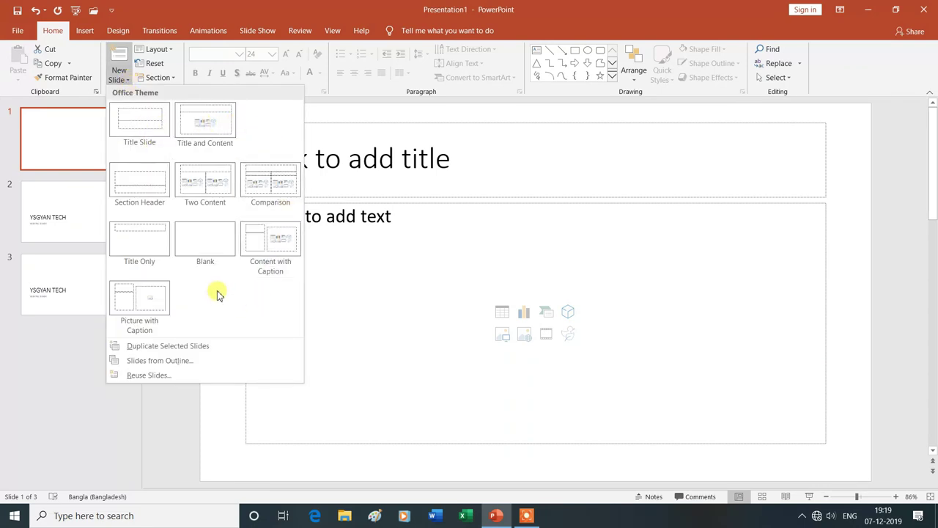
{"action": "left_click", "coordinate": [173, 50]}
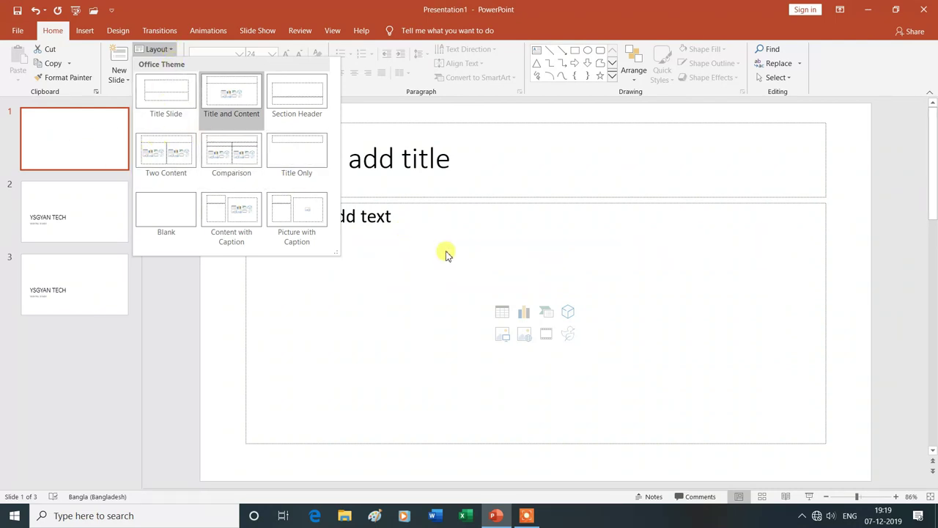
{"action": "left_click", "coordinate": [233, 293]}
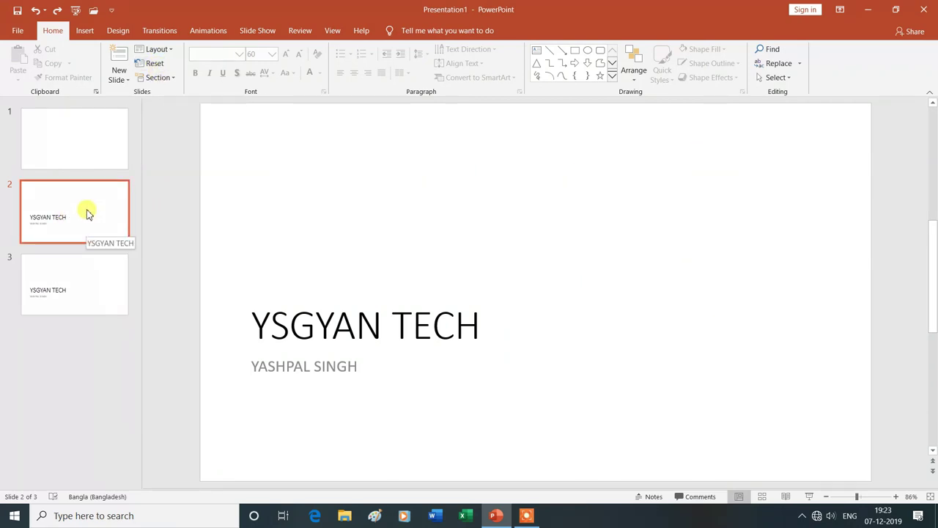
Move slide 2's title and subtitle boxes, then reset them to their default layout positions
{"action": "left_click", "coordinate": [87, 213]}
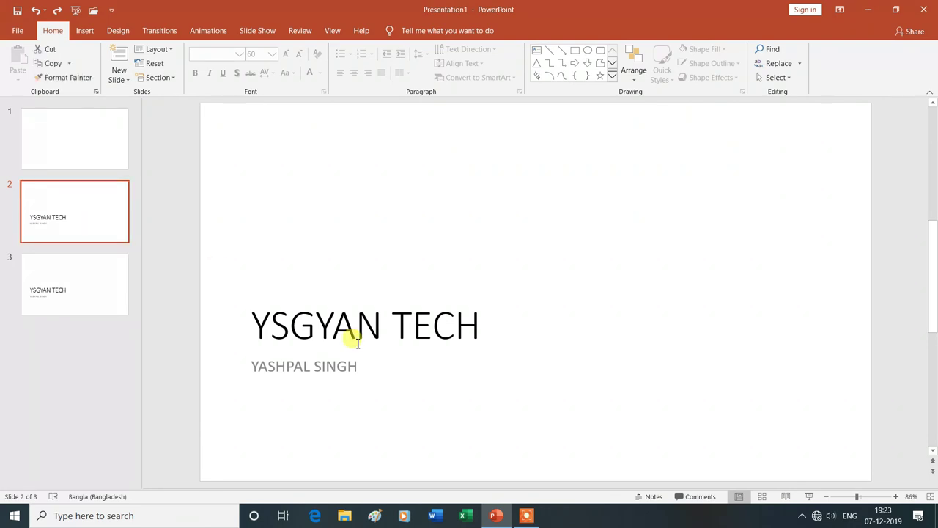
{"action": "left_click", "coordinate": [381, 314]}
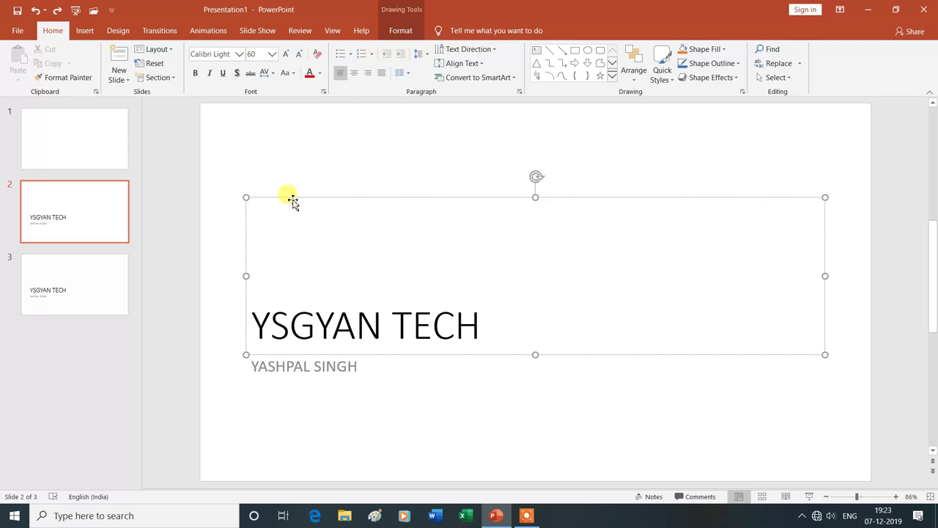
{"action": "left_click_drag", "start_coordinate": [292, 202], "coordinate": [277, 111]}
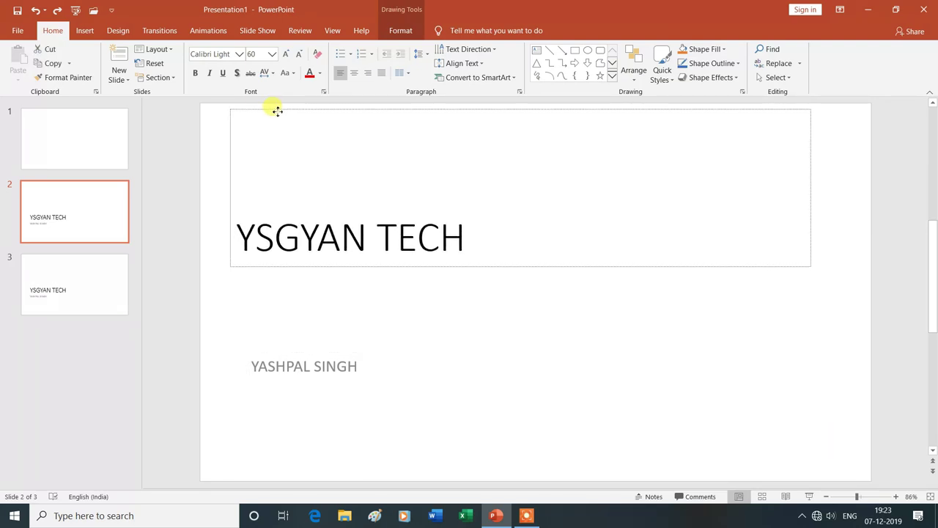
{"action": "left_click", "coordinate": [310, 368]}
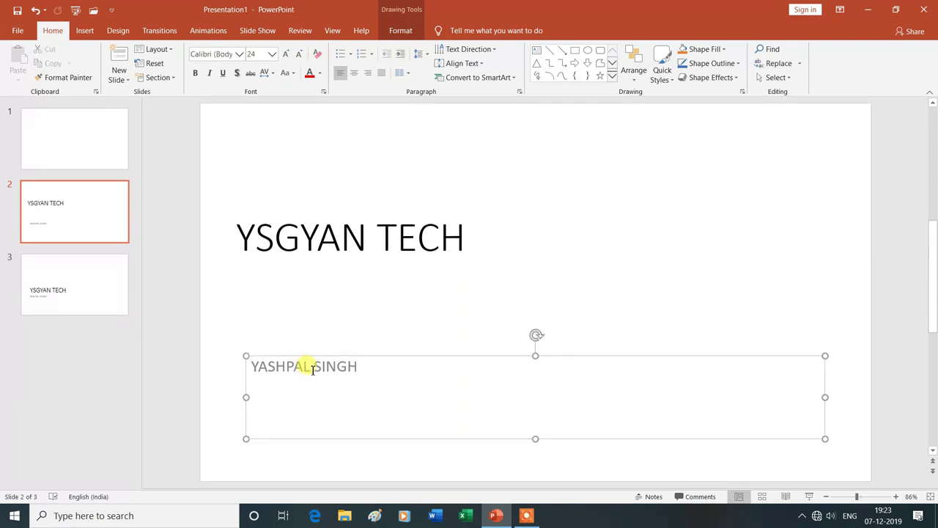
{"action": "left_click_drag", "start_coordinate": [332, 355], "coordinate": [354, 405]}
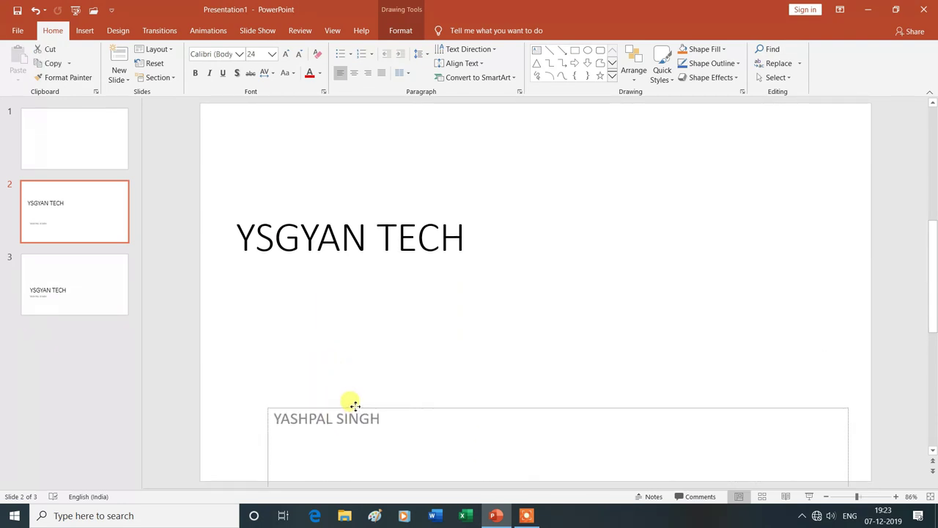
{"action": "left_click_drag", "start_coordinate": [354, 405], "coordinate": [357, 406]}
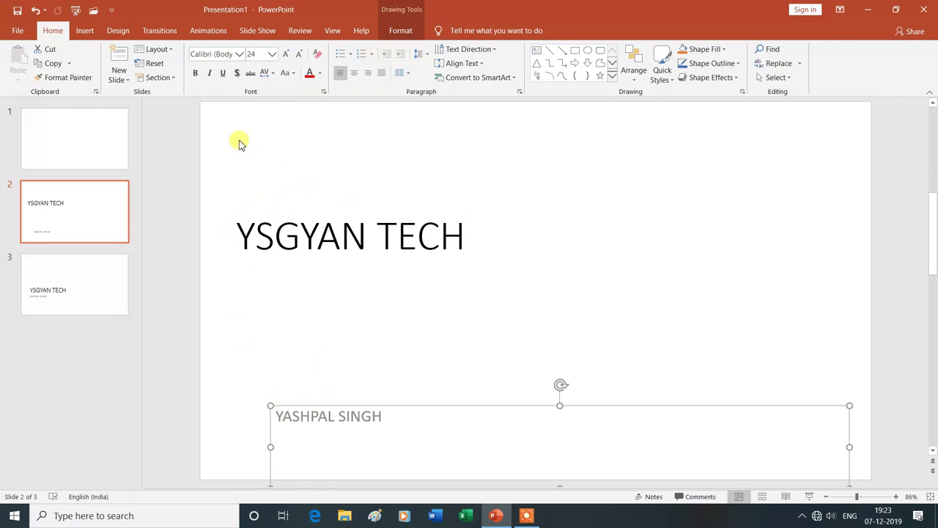
{"action": "left_click", "coordinate": [155, 64]}
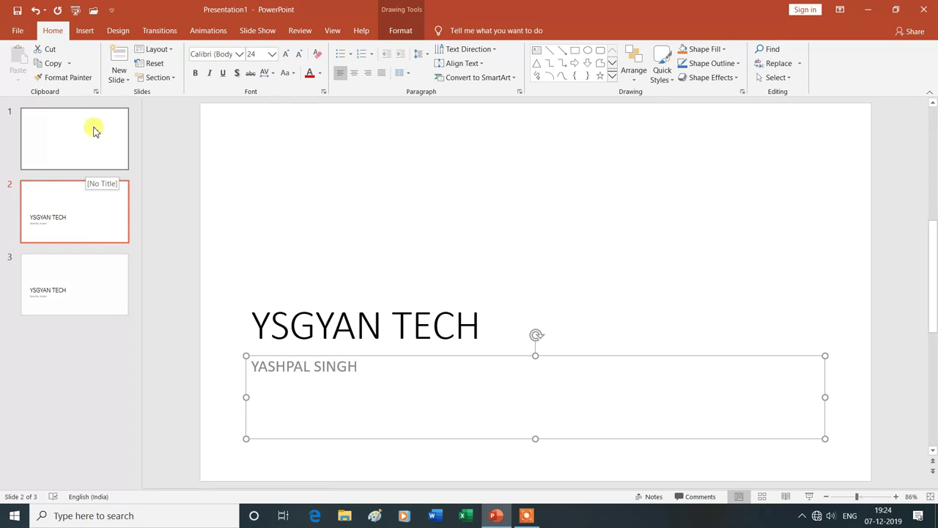
{"action": "left_click", "coordinate": [75, 296]}
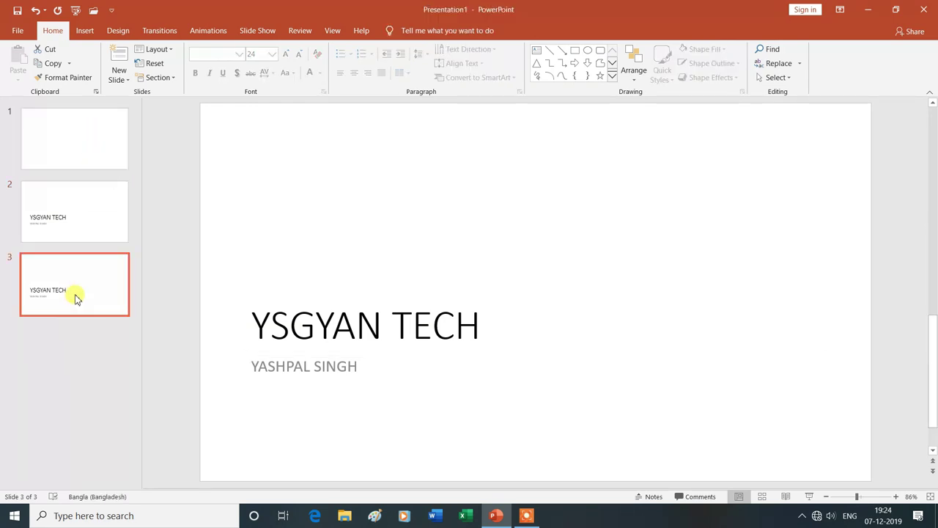
Delete slides 3 and 2, leaving only the Title and Content slide 1
{"action": "right_click", "coordinate": [74, 296]}
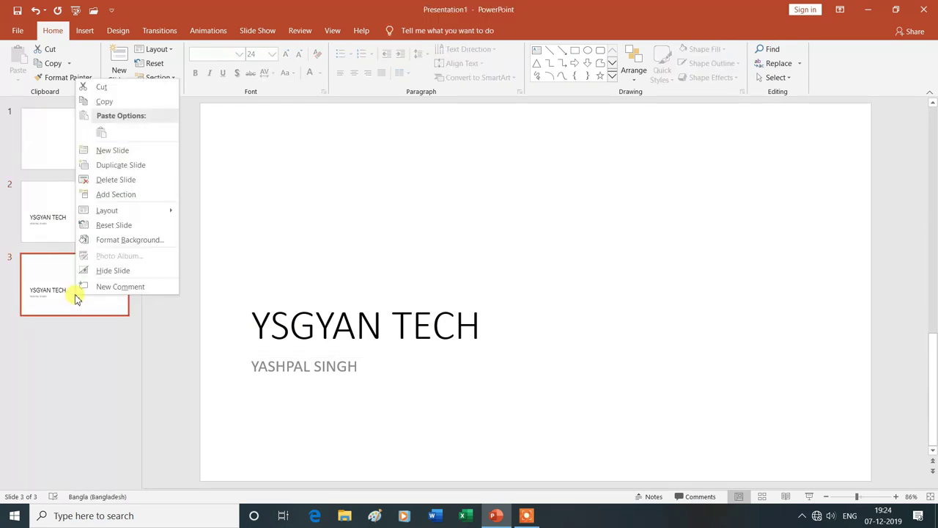
{"action": "left_click", "coordinate": [111, 181]}
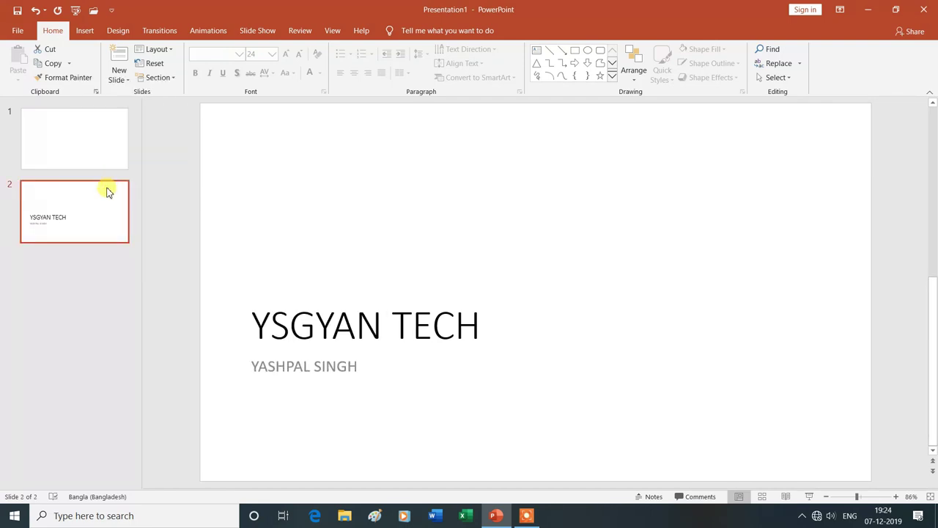
{"action": "right_click", "coordinate": [95, 207]}
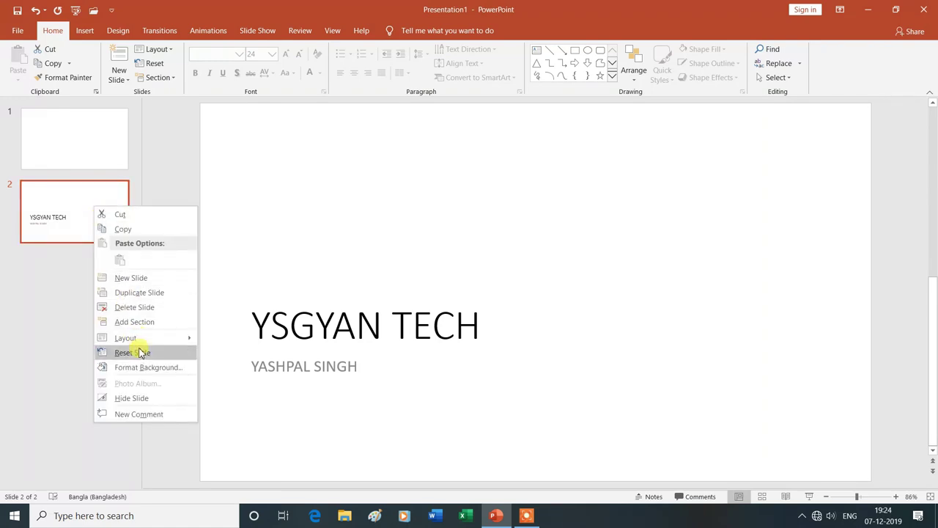
{"action": "left_click", "coordinate": [126, 307]}
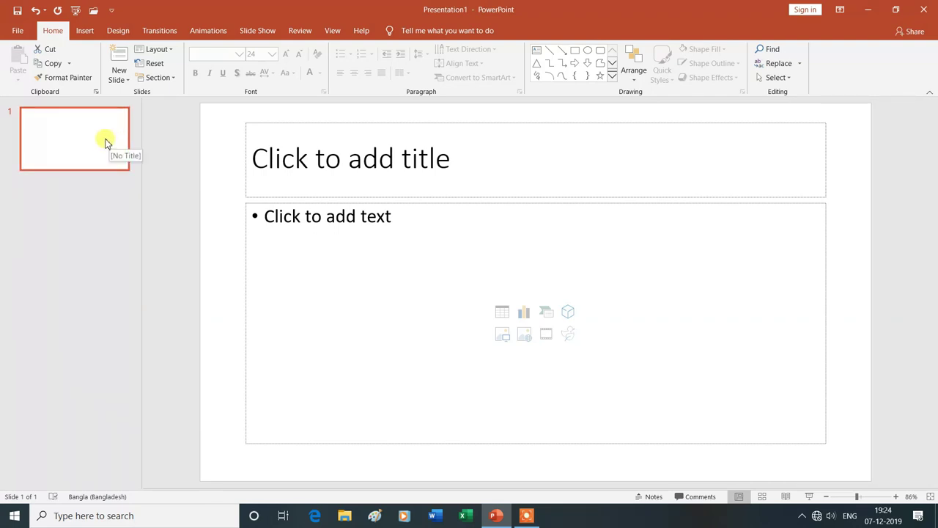
Change slide 1 to the Blank layout and add a blank slide 2
{"action": "left_click", "coordinate": [166, 50]}
{"action": "left_click", "coordinate": [180, 210]}
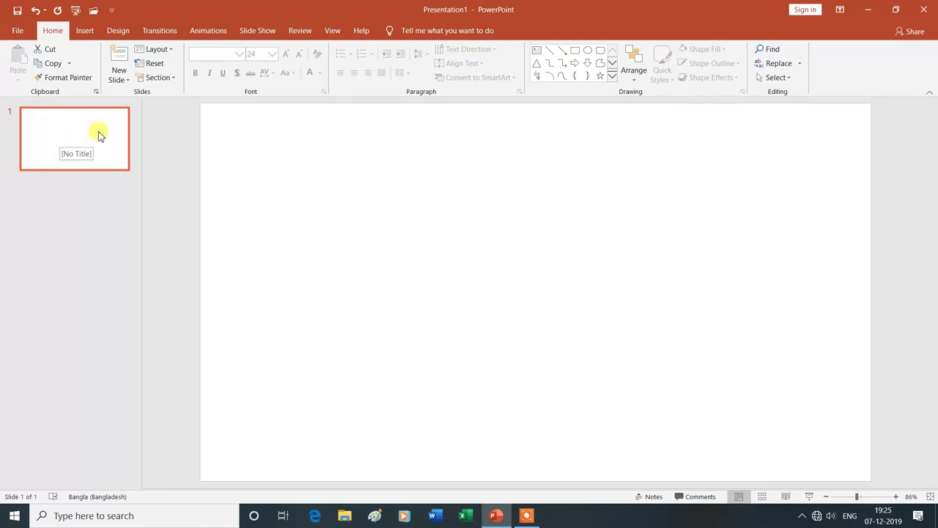
{"action": "left_click", "coordinate": [126, 79]}
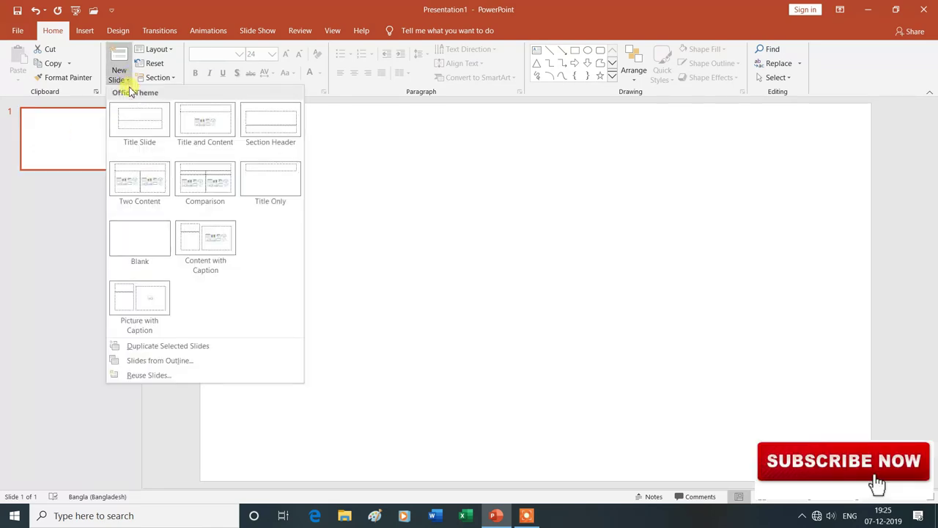
{"action": "left_click", "coordinate": [158, 244]}
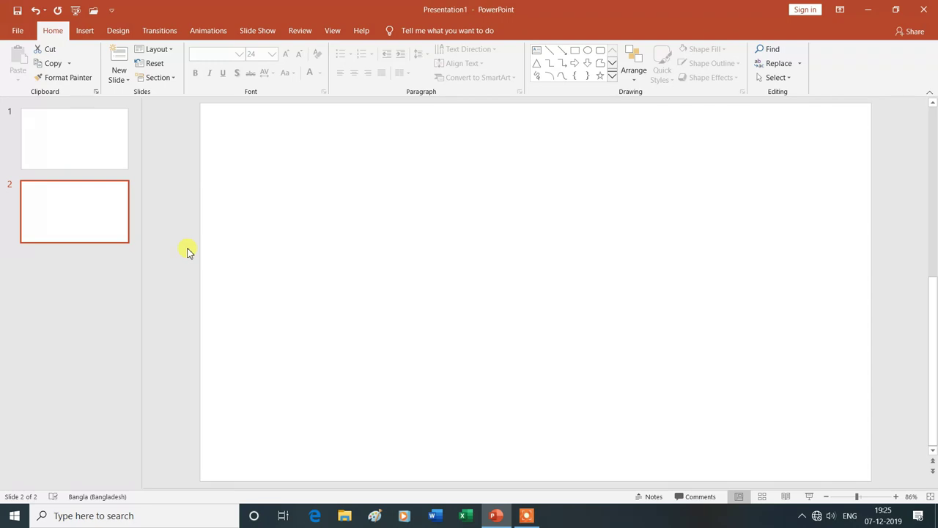
Add blank slides 3 through 6 using Ctrl+M and the Blank layout
{"action": "key", "text": "ctrl+m"}
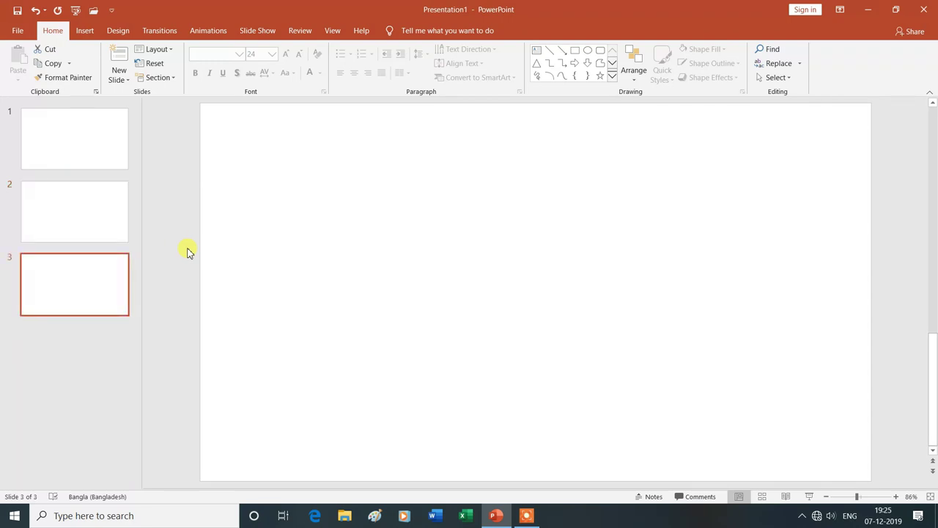
{"action": "key", "text": "ctrl+m"}
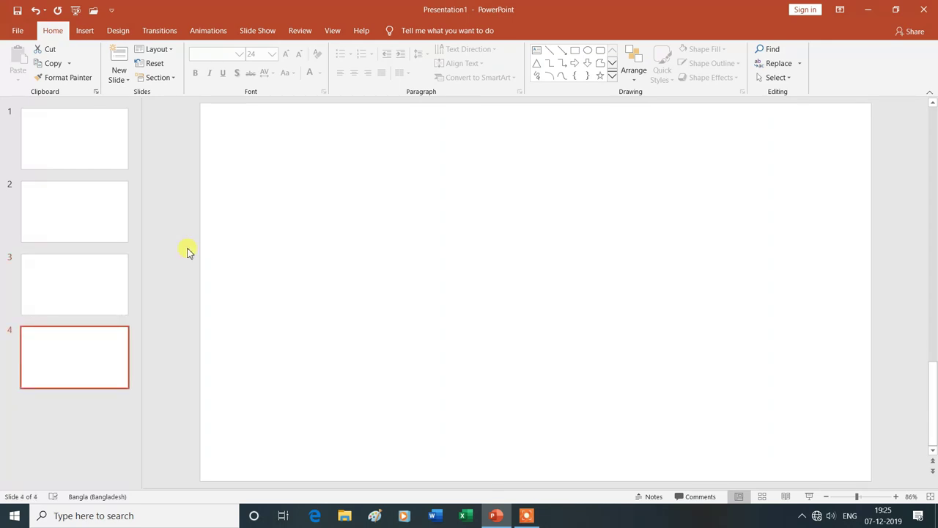
{"action": "key", "text": "ctrl+m"}
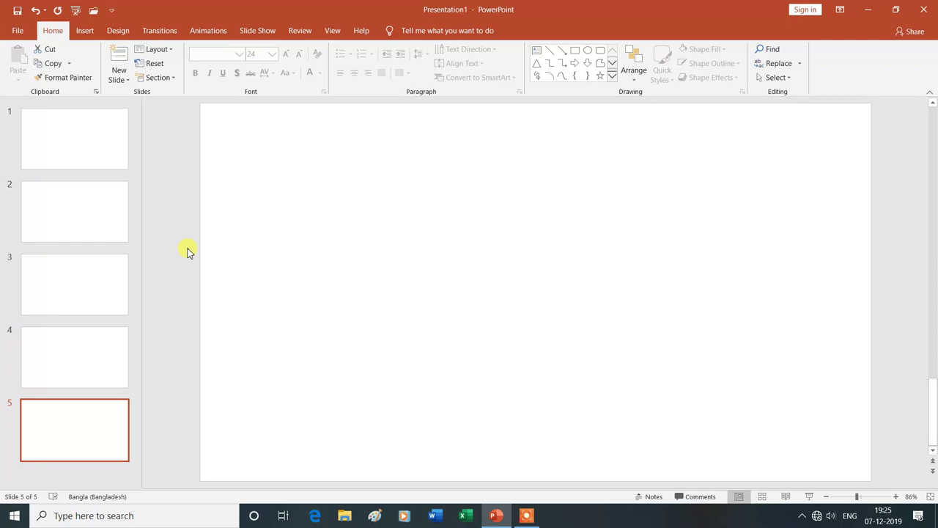
{"action": "left_click", "coordinate": [121, 79]}
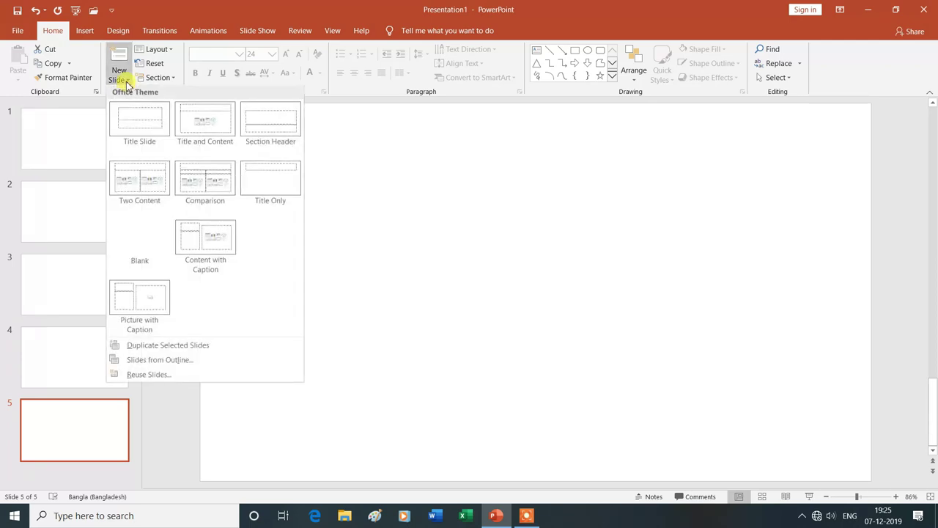
{"action": "left_click", "coordinate": [139, 245]}
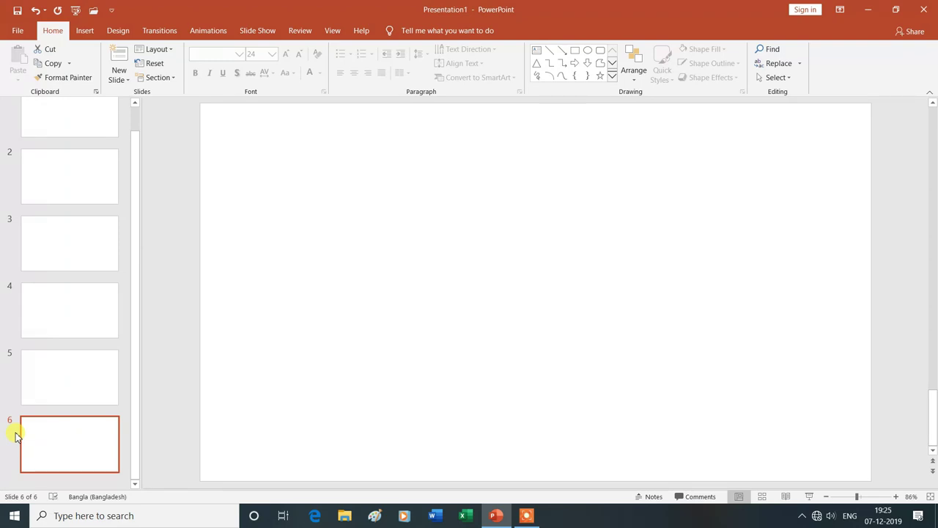
{"action": "key", "text": "Up"}
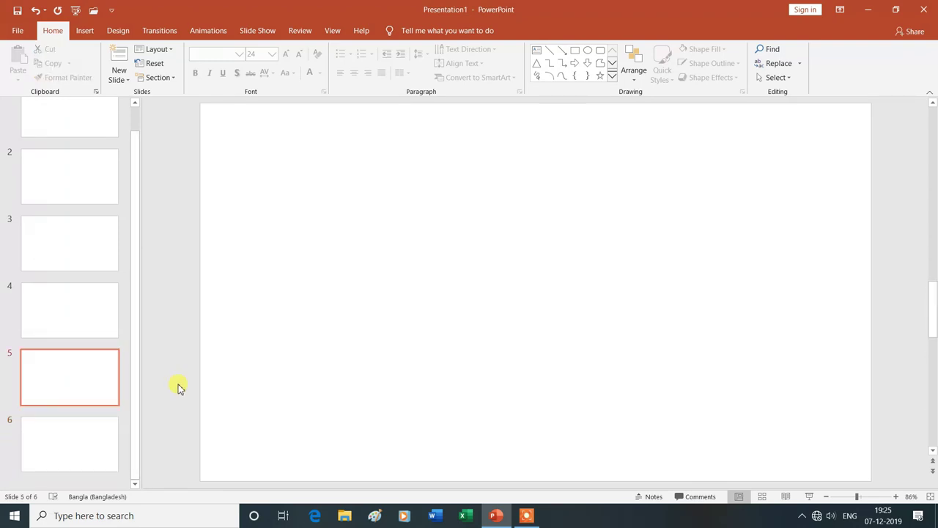
{"action": "key", "text": "Up"}
{"action": "key", "text": "Up"}
{"action": "key", "text": "Up"}
{"action": "key", "text": "Up"}
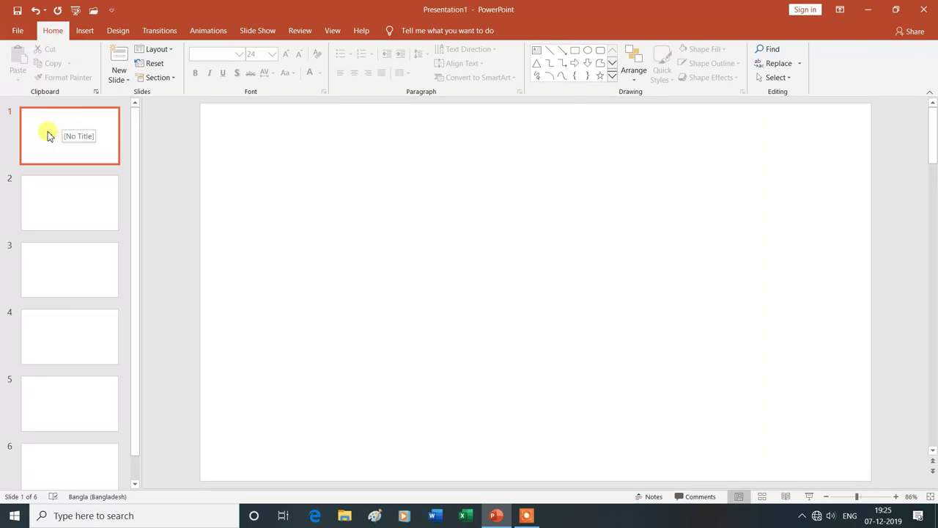
Draw a large blue rectangle on slide 1, an oval on slide 2 and a star on slide 3
{"action": "left_click", "coordinate": [574, 51]}
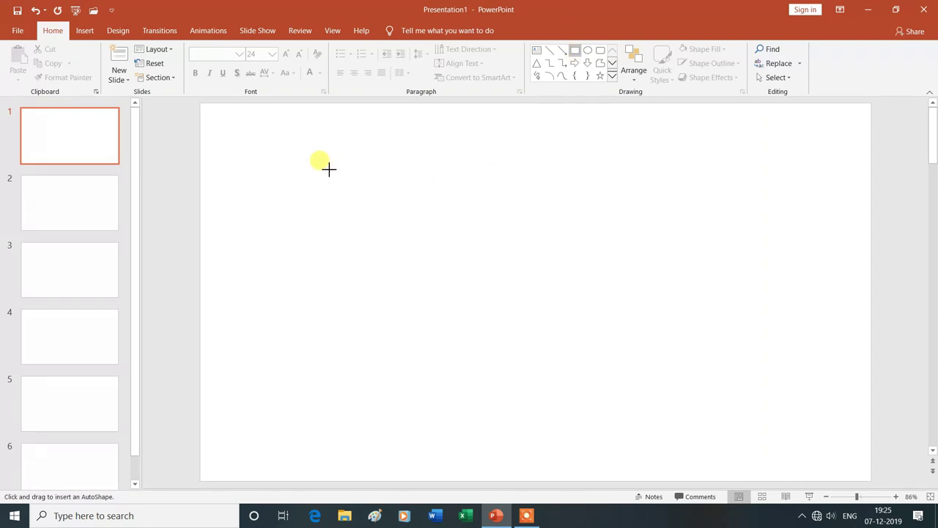
{"action": "left_click_drag", "start_coordinate": [329, 169], "coordinate": [736, 403]}
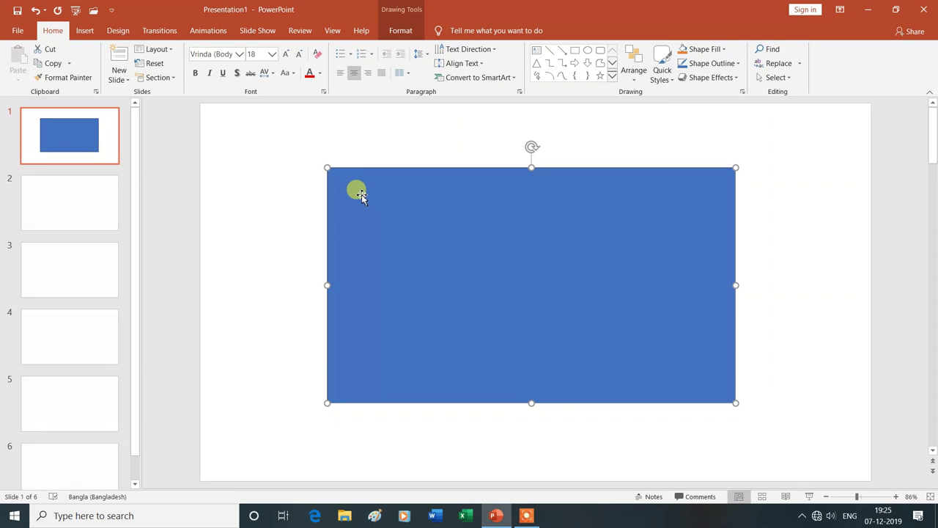
{"action": "left_click", "coordinate": [73, 210]}
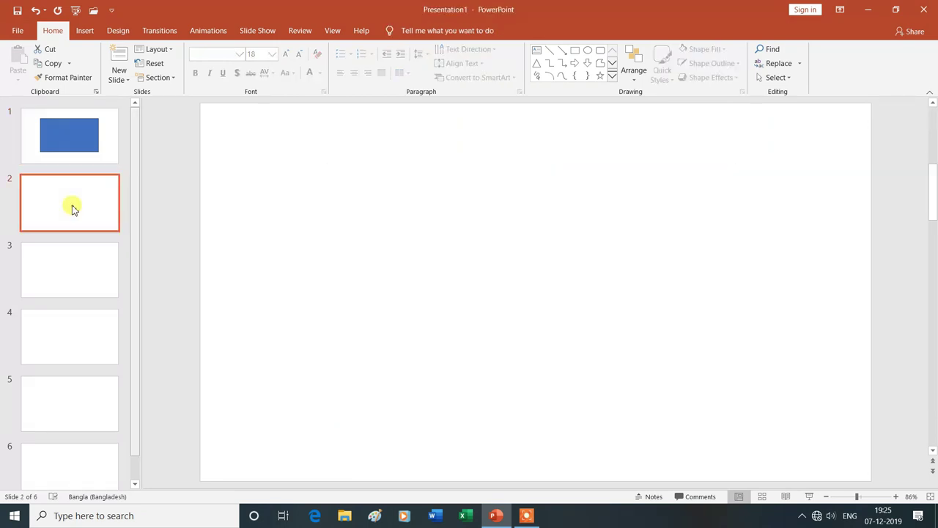
{"action": "left_click", "coordinate": [588, 55]}
{"action": "mouse_move", "coordinate": [358, 168]}
{"action": "left_mouse_down"}
{"action": "mouse_move", "coordinate": [682, 387]}
{"action": "mouse_move", "coordinate": [733, 410]}
{"action": "left_mouse_up"}
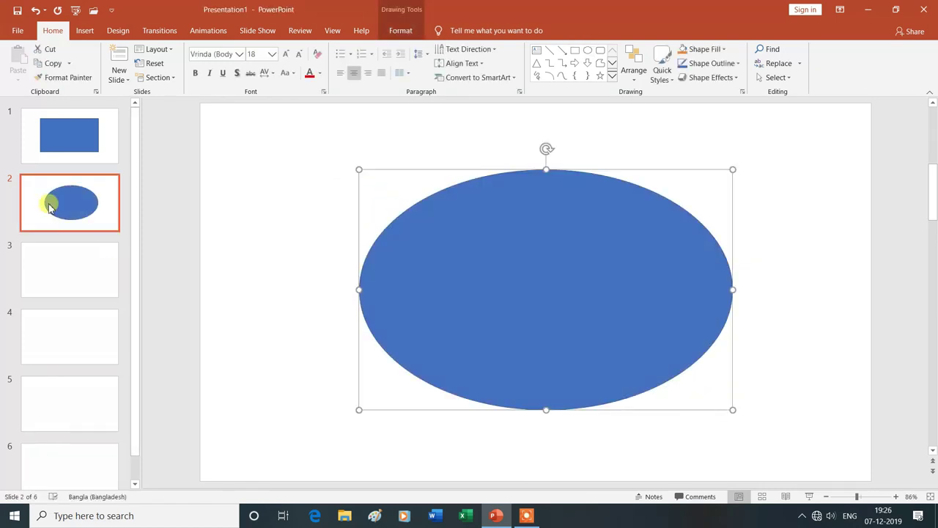
{"action": "left_click", "coordinate": [71, 274]}
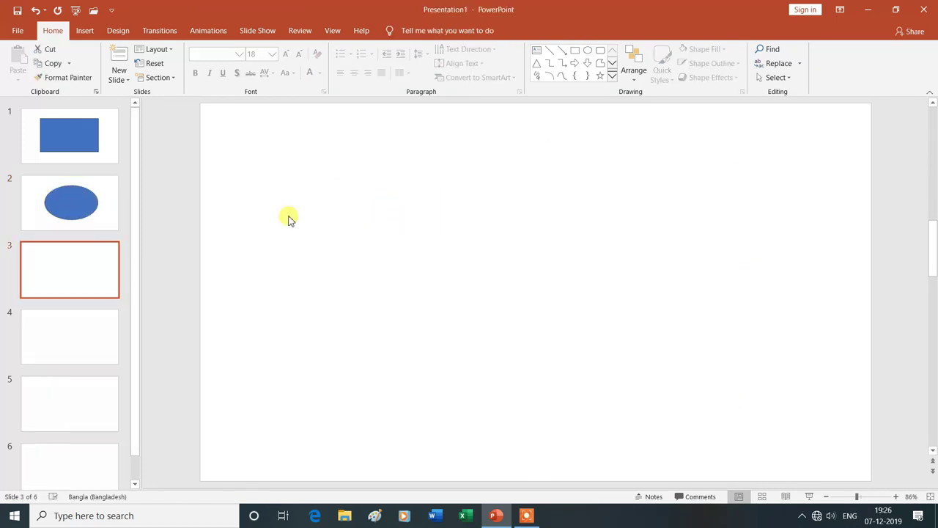
{"action": "left_click", "coordinate": [600, 76]}
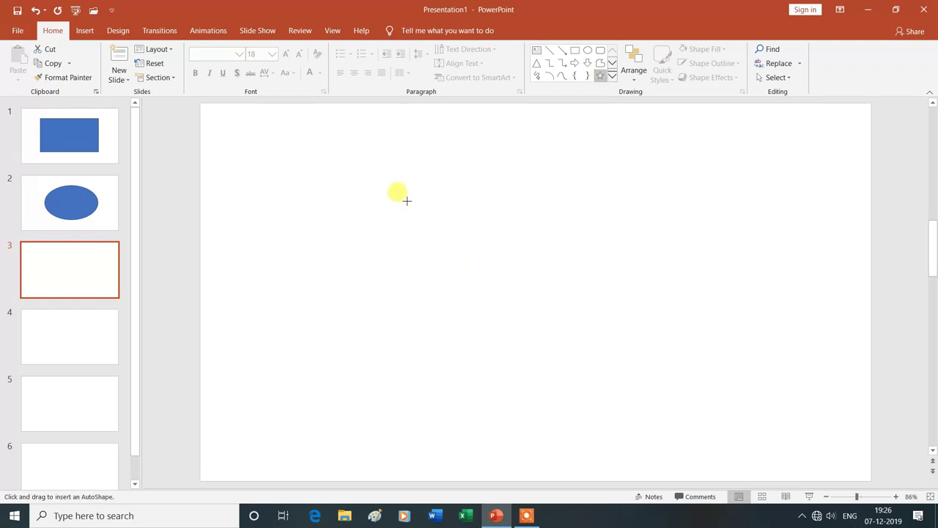
{"action": "left_click_drag", "start_coordinate": [382, 168], "coordinate": [733, 416]}
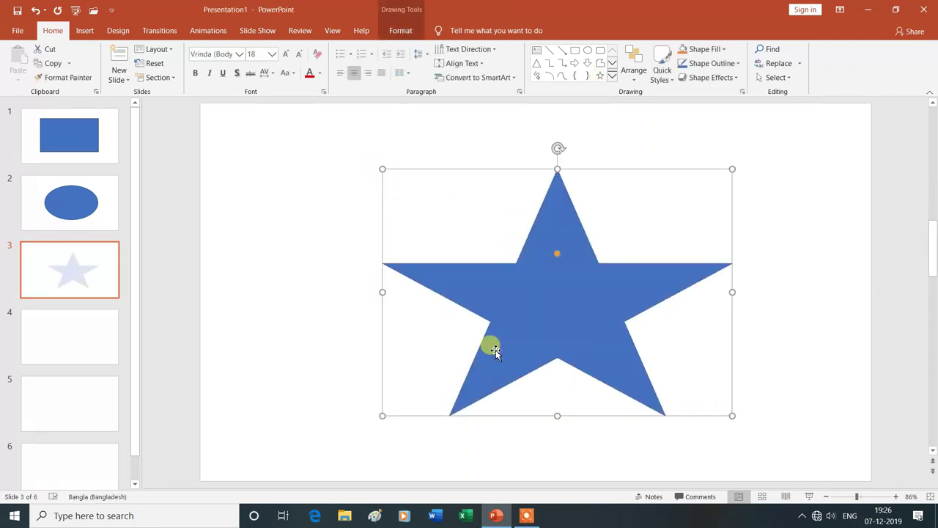
Draw a right-arrow callout on slide 4, a double-arrow callout on slide 5 and a four-way arrow on slide 6
{"action": "left_click", "coordinate": [70, 345]}
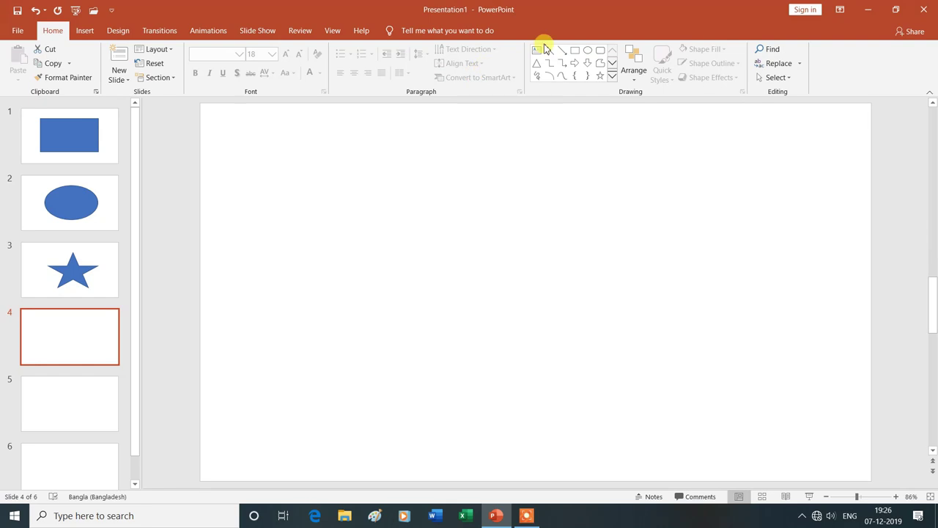
{"action": "left_click", "coordinate": [612, 77]}
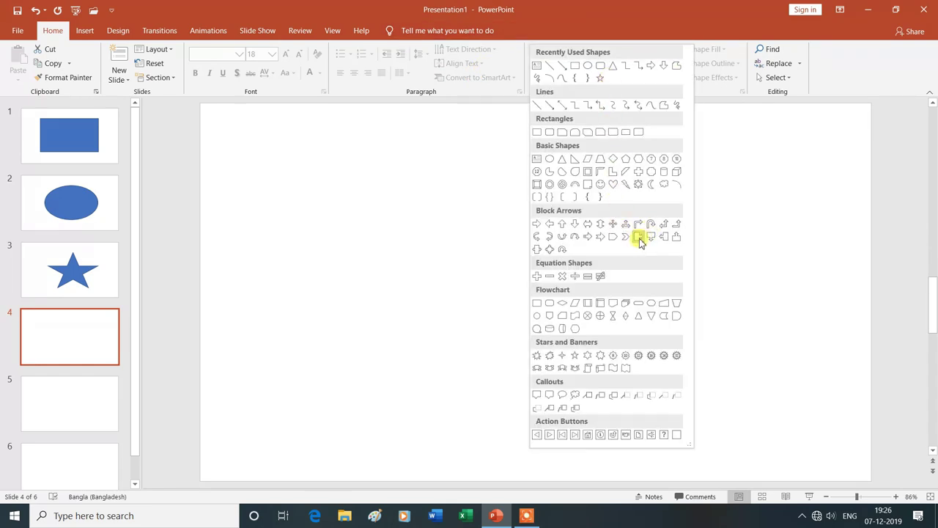
{"action": "left_click", "coordinate": [638, 242]}
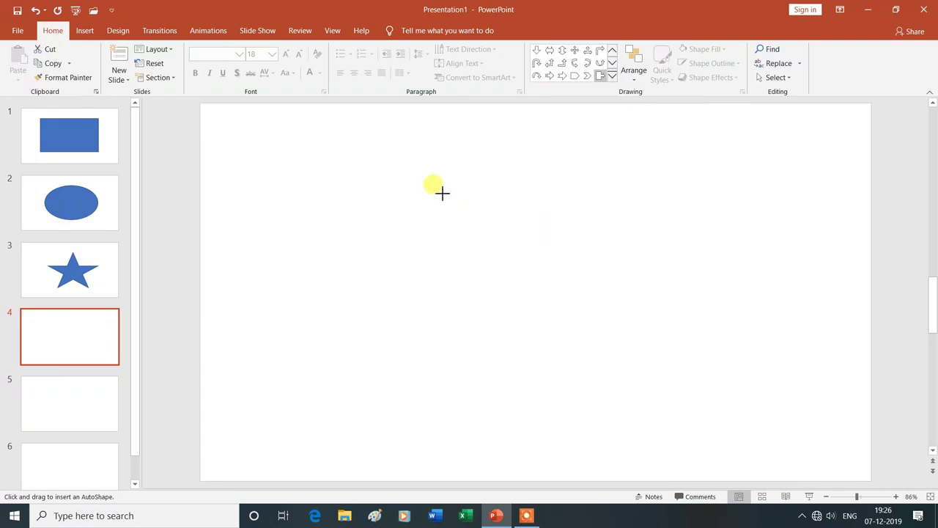
{"action": "mouse_move", "coordinate": [441, 192]}
{"action": "left_mouse_down"}
{"action": "mouse_move", "coordinate": [625, 363]}
{"action": "mouse_move", "coordinate": [693, 407]}
{"action": "left_mouse_up"}
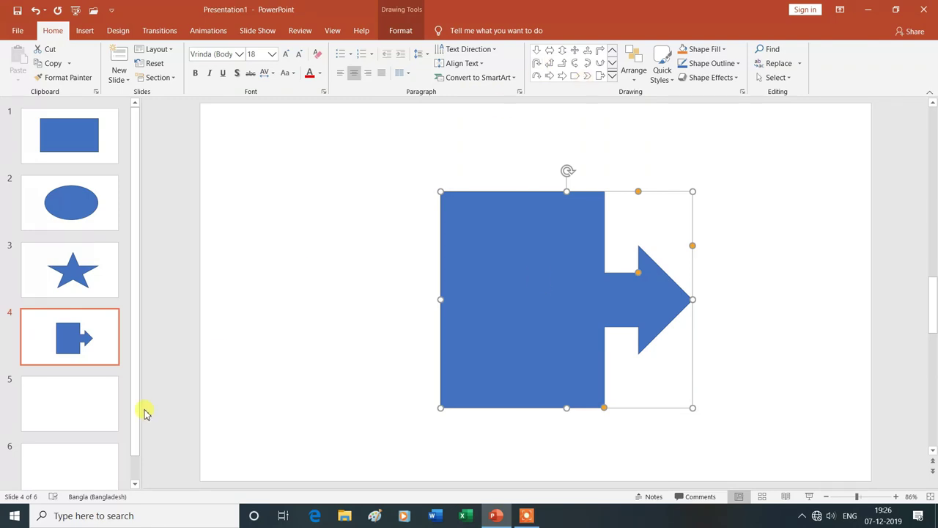
{"action": "left_click", "coordinate": [87, 406]}
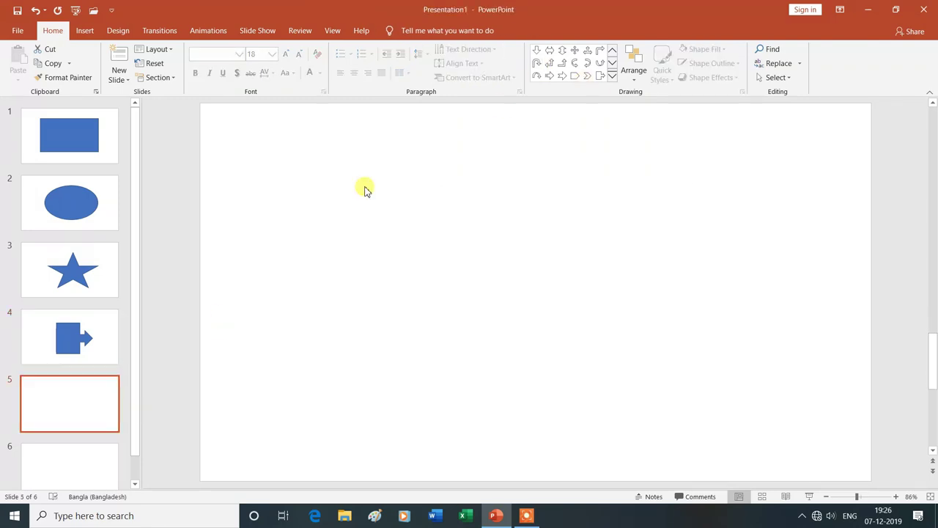
{"action": "left_click", "coordinate": [551, 51]}
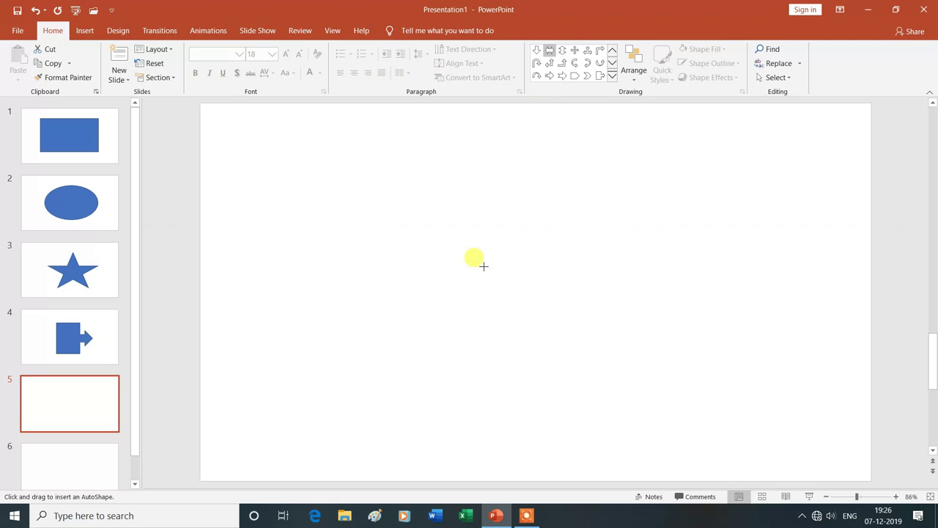
{"action": "left_click_drag", "start_coordinate": [410, 186], "coordinate": [708, 435]}
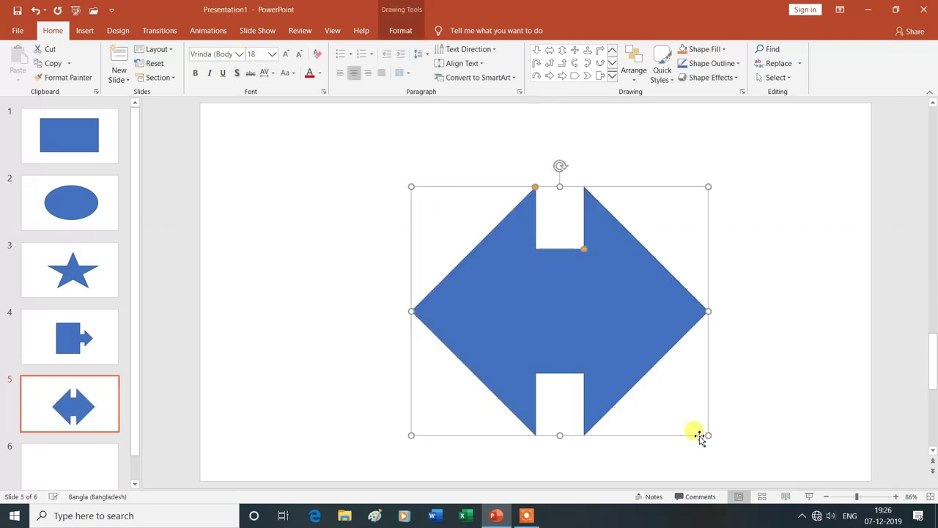
{"action": "left_click", "coordinate": [92, 459]}
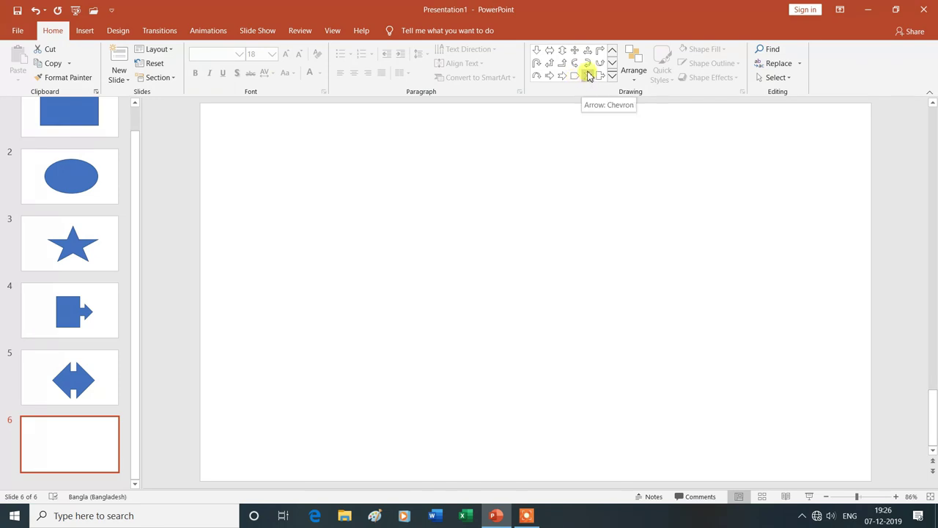
{"action": "left_click", "coordinate": [577, 55]}
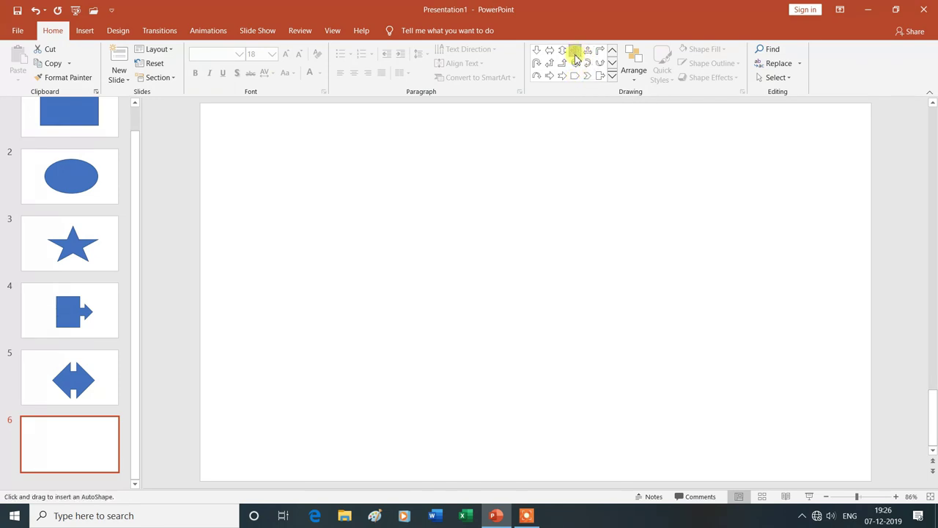
{"action": "left_click_drag", "start_coordinate": [406, 169], "coordinate": [579, 380]}
{"action": "left_click_drag", "start_coordinate": [679, 436], "coordinate": [678, 435]}
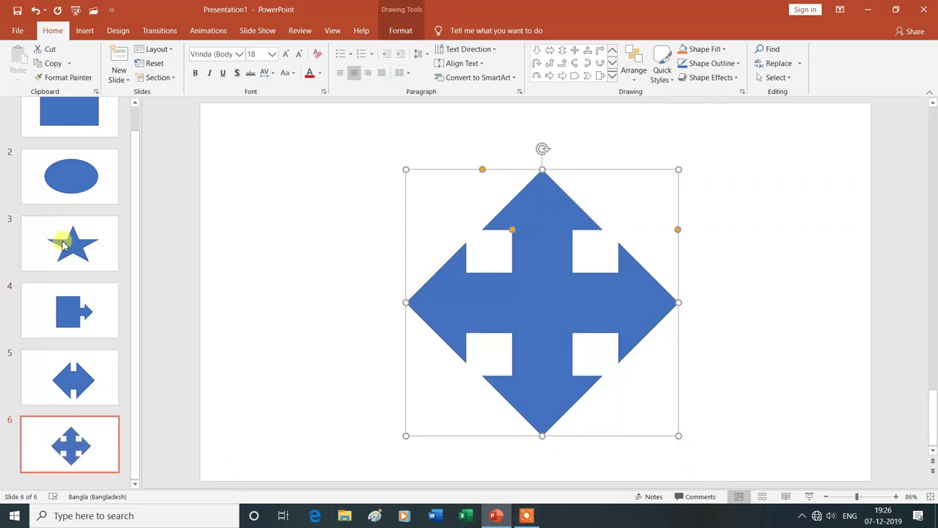
{"action": "left_click", "coordinate": [59, 312]}
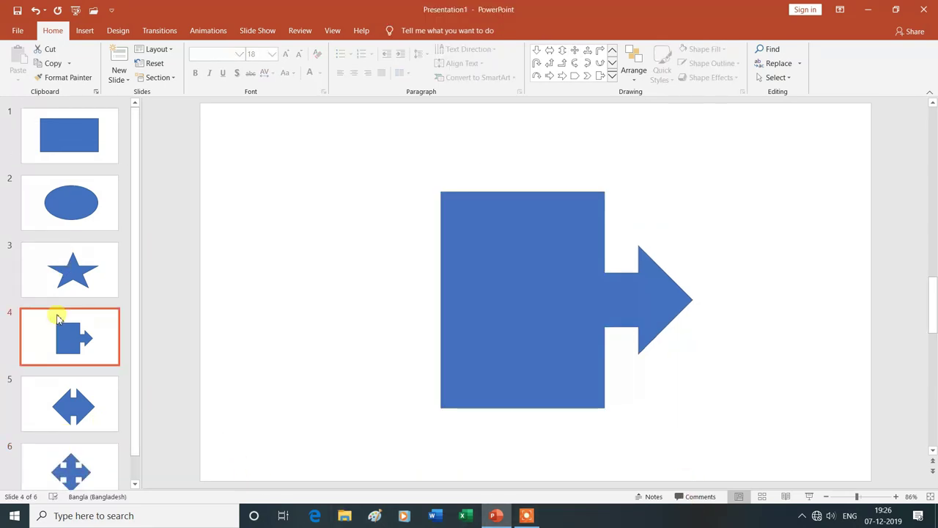
{"action": "left_click", "coordinate": [174, 79]}
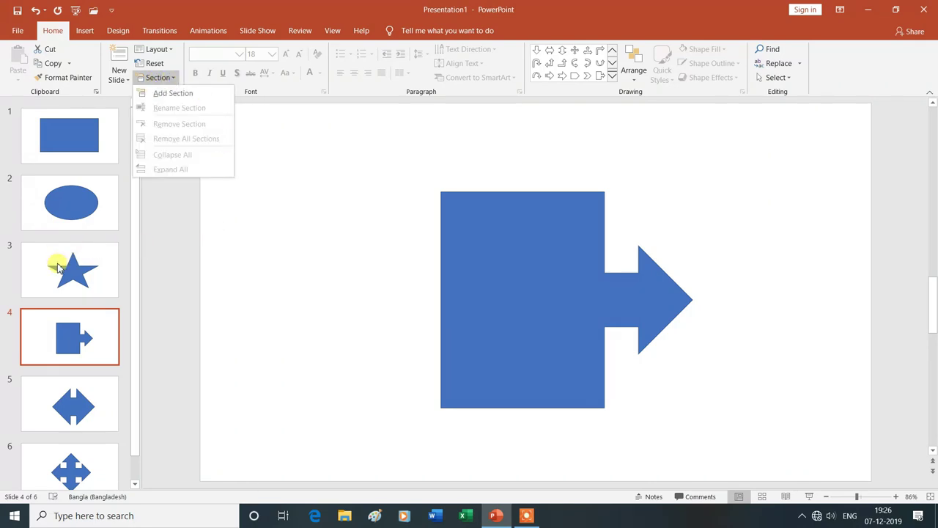
{"action": "left_click", "coordinate": [174, 239]}
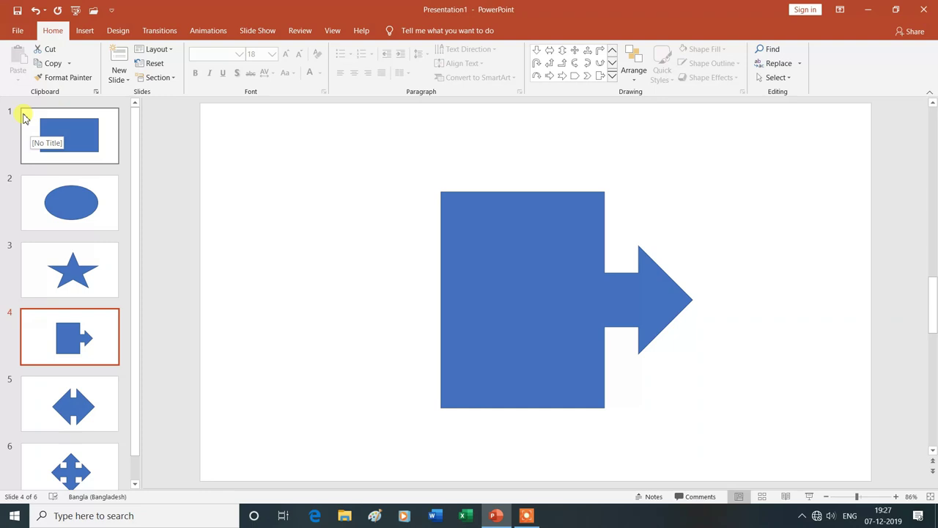
{"action": "left_click", "coordinate": [31, 245]}
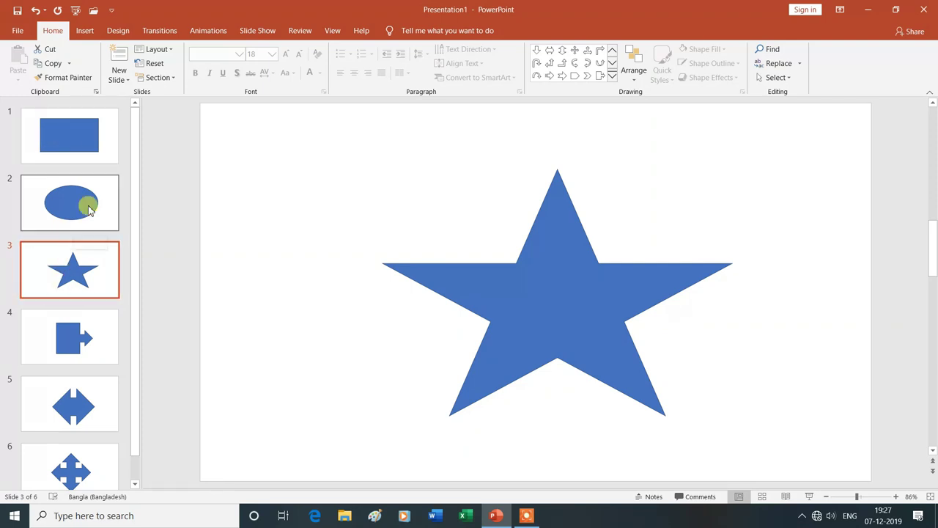
Add a section named PART 2 starting at slide 3
{"action": "left_click", "coordinate": [175, 83]}
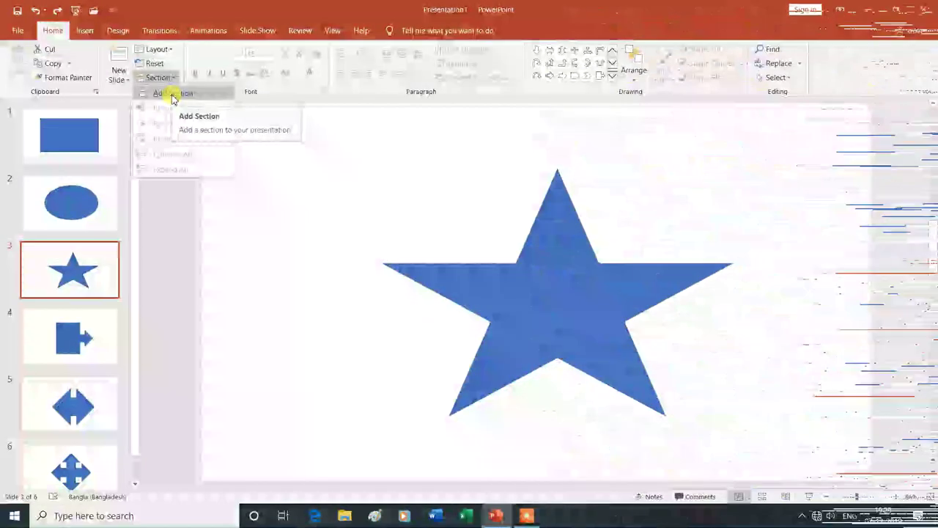
{"action": "left_click", "coordinate": [173, 94]}
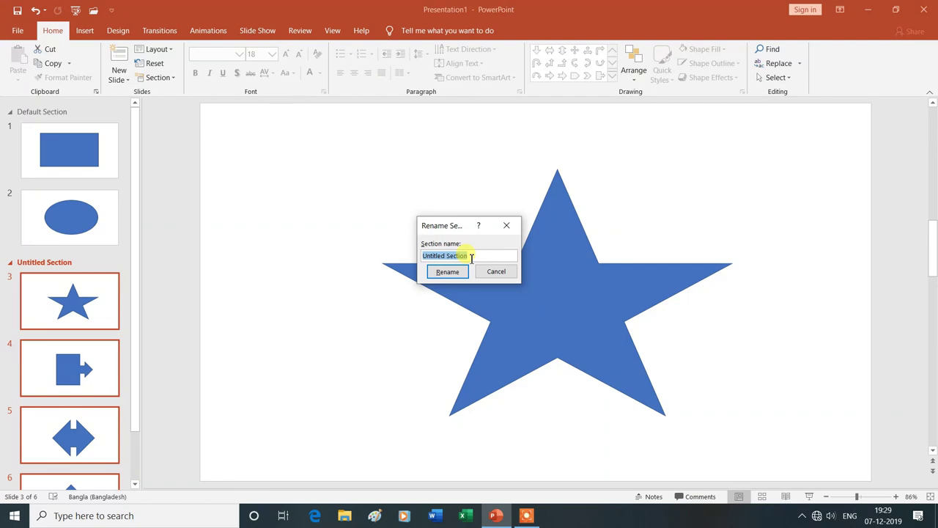
{"action": "type", "text": "PA"}
{"action": "left_click", "coordinate": [449, 273]}
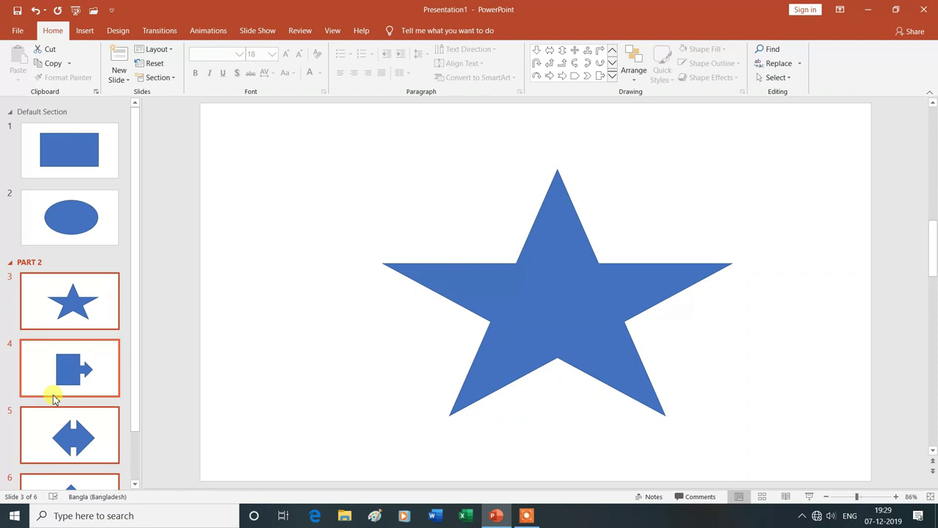
Add a section named PART 3 starting at slide 5
{"action": "scroll", "coordinate": [53, 398], "scroll_direction": "down", "scroll_amount": 1}
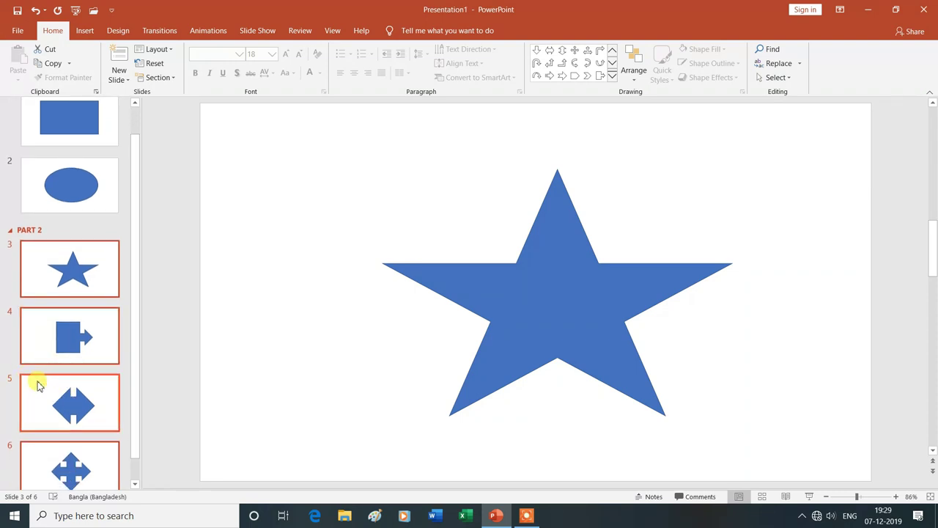
{"action": "left_click", "coordinate": [40, 386]}
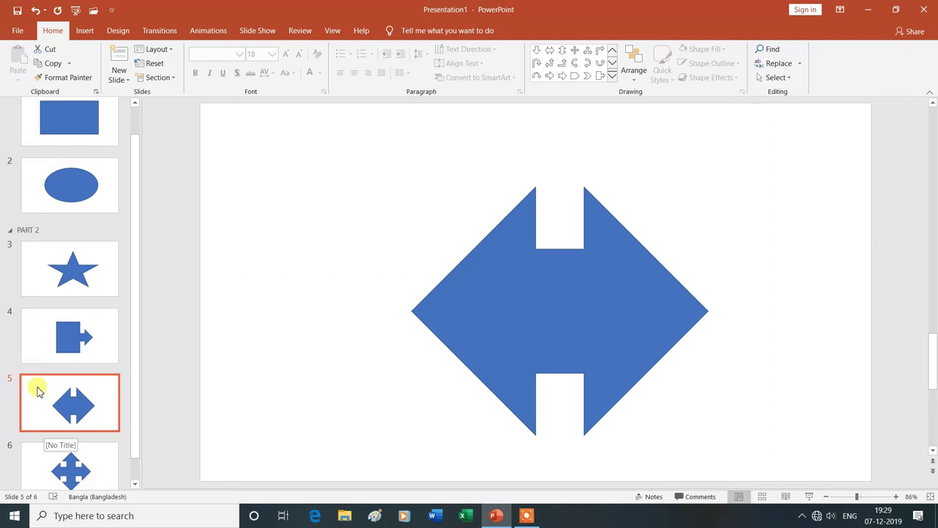
{"action": "left_click", "coordinate": [171, 79]}
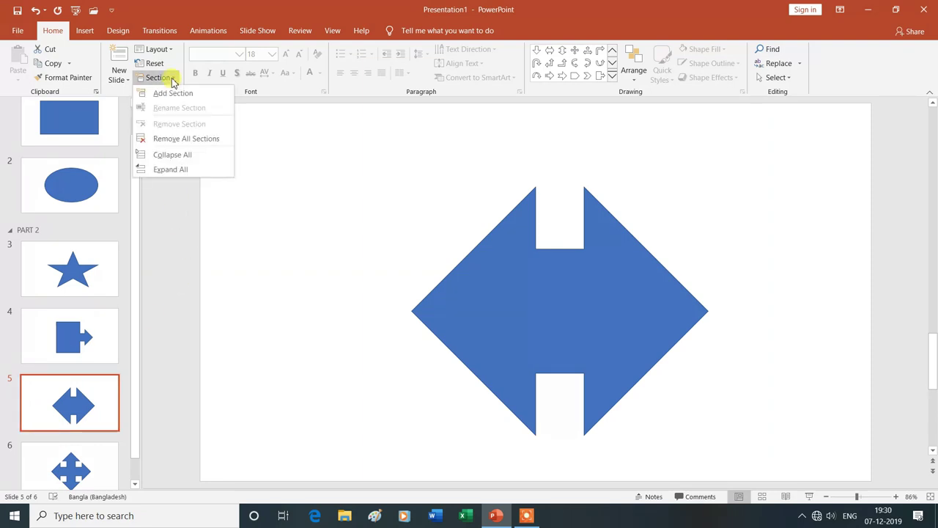
{"action": "left_click", "coordinate": [176, 93]}
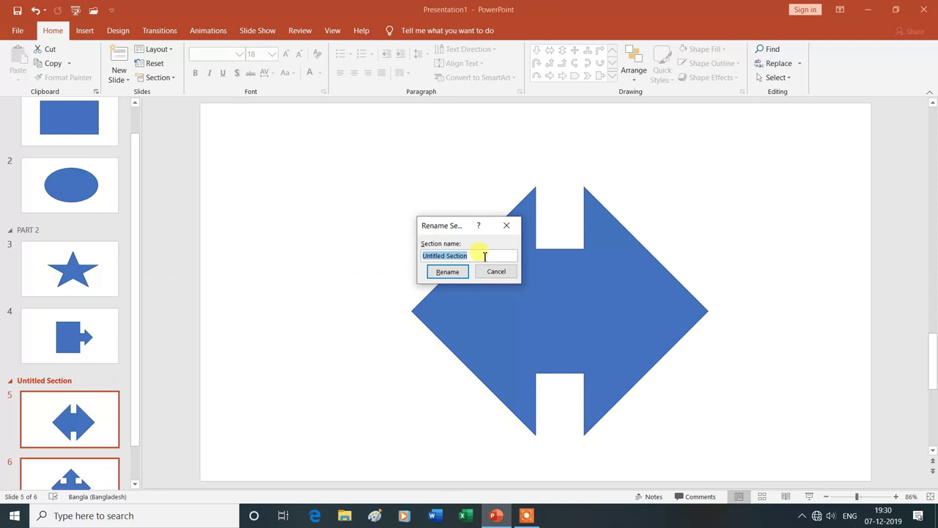
{"action": "type", "text": "PART 3"}
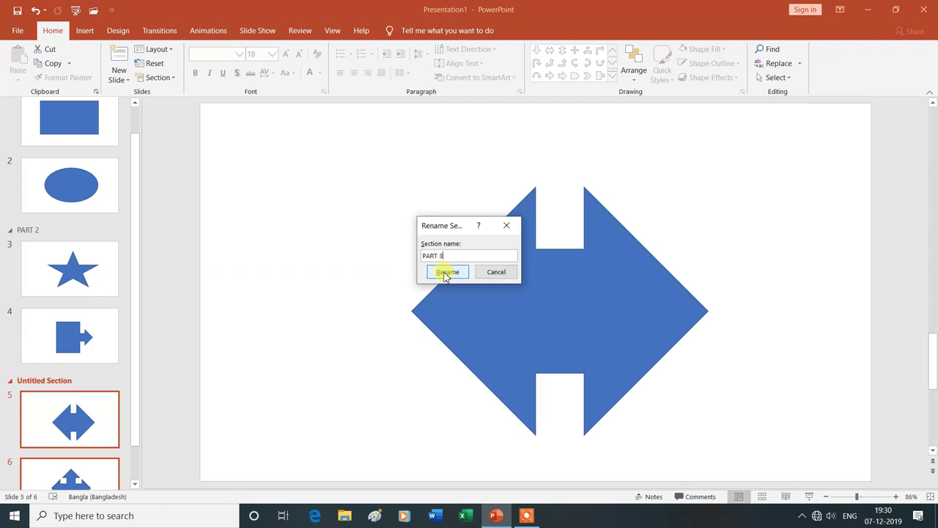
{"action": "left_click", "coordinate": [445, 272]}
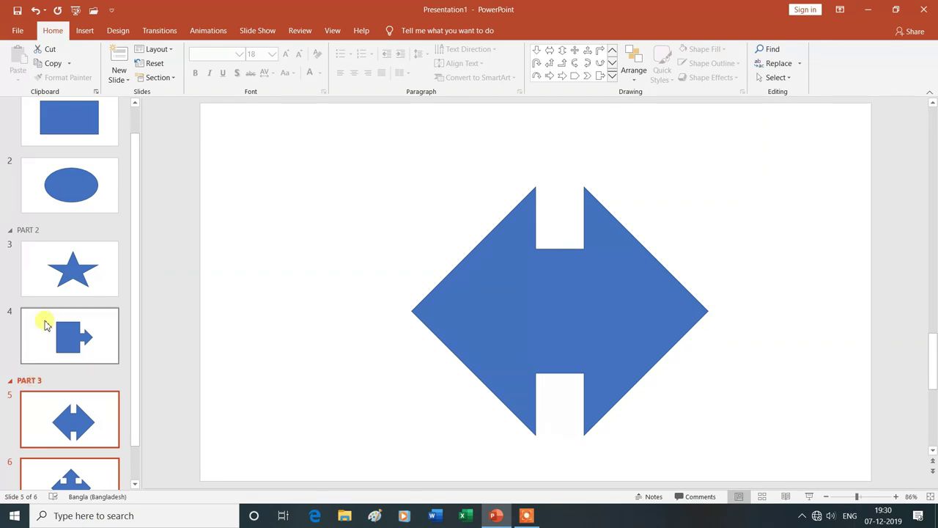
Rename the Default Section holding slides 1–2 to PART 1
{"action": "scroll", "coordinate": [66, 220], "scroll_direction": "up", "scroll_amount": 1}
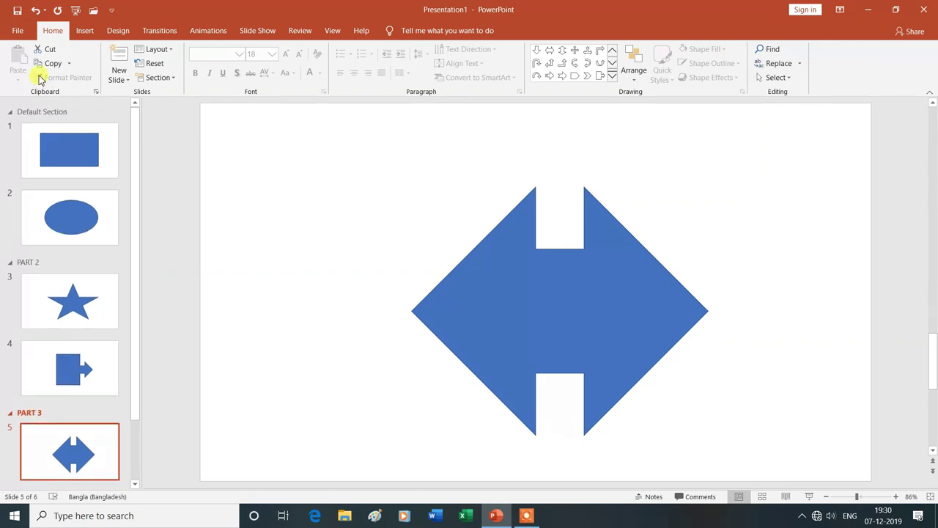
{"action": "left_click", "coordinate": [26, 114]}
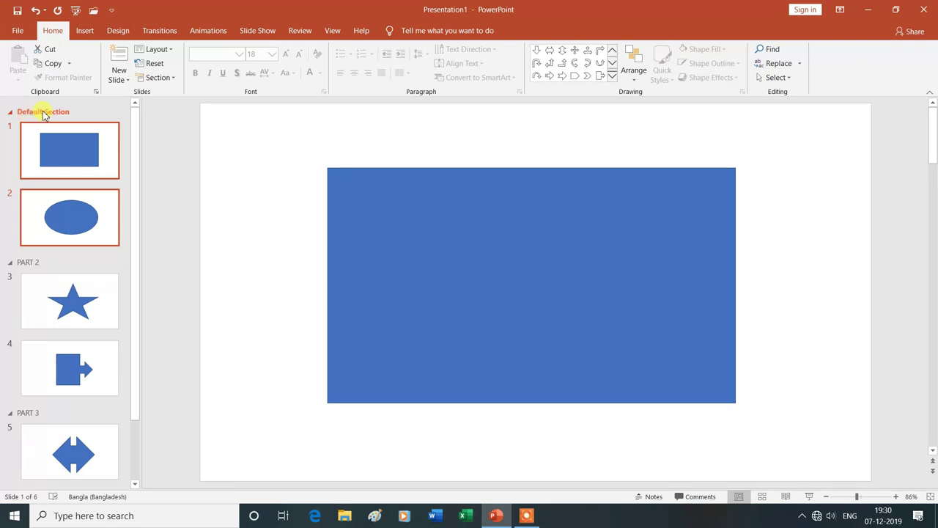
{"action": "left_click", "coordinate": [173, 79]}
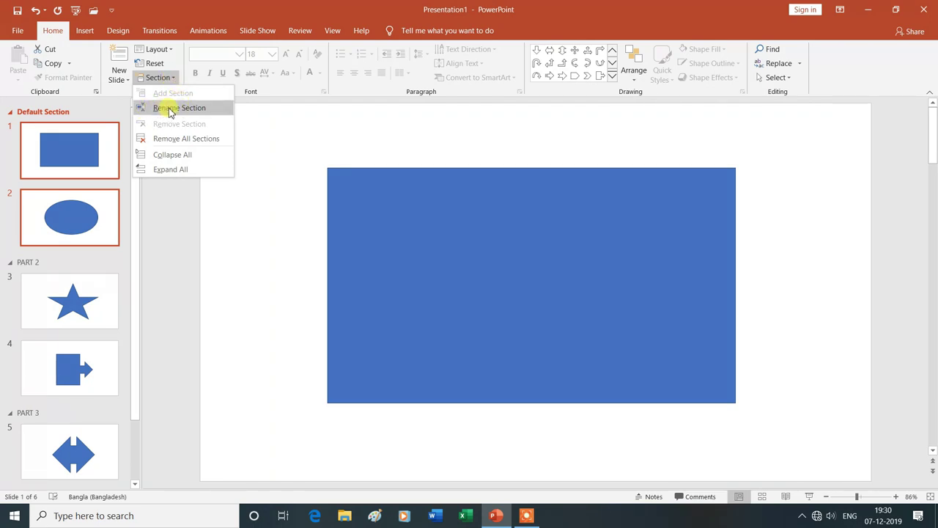
{"action": "left_click", "coordinate": [167, 108]}
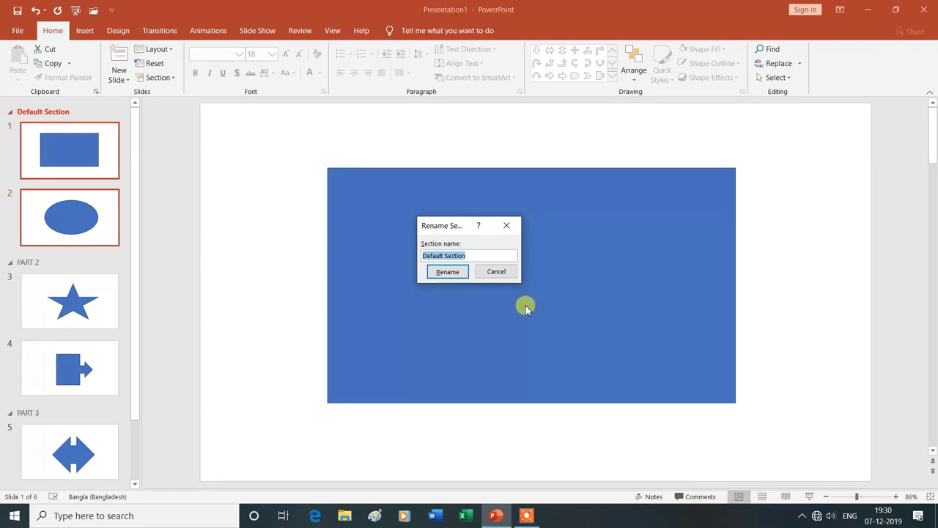
{"action": "type", "text": "PART 1"}
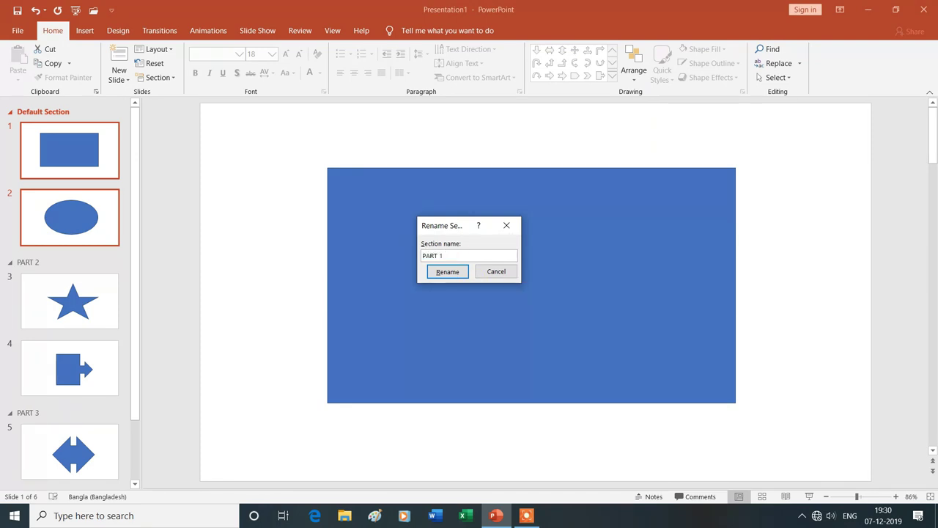
{"action": "left_click", "coordinate": [437, 272]}
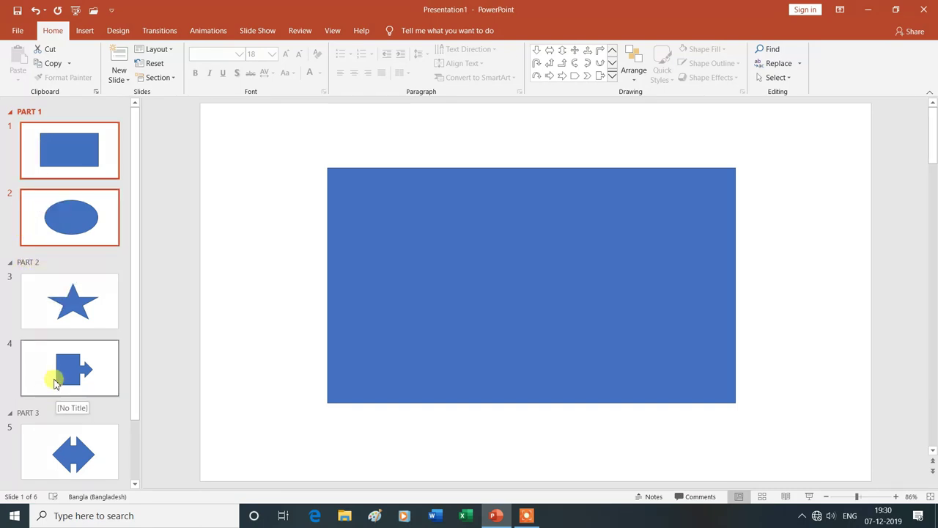
{"action": "scroll", "coordinate": [79, 434], "scroll_direction": "down", "scroll_amount": 2}
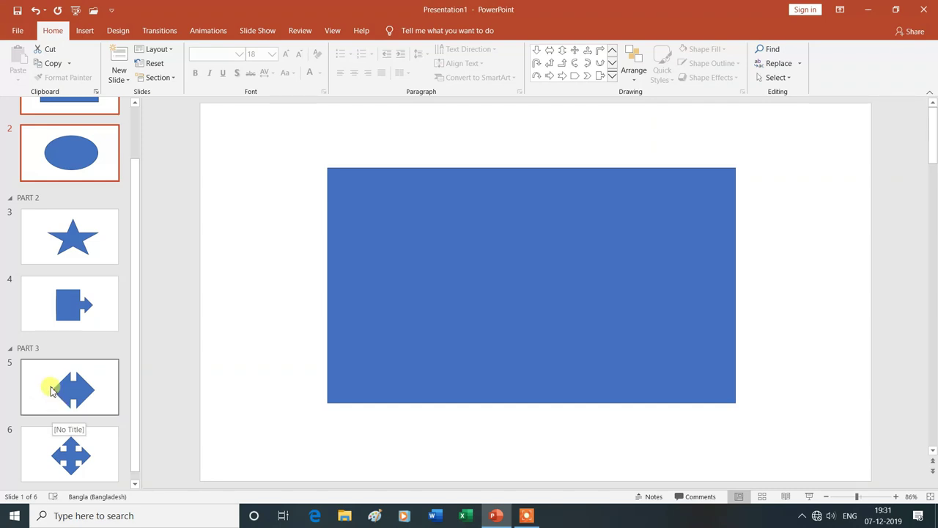
Collapse the PART 1, PART 2 and PART 3 sections so each lists (2) slides without thumbnails
{"action": "scroll", "coordinate": [75, 392], "scroll_direction": "up", "scroll_amount": 2}
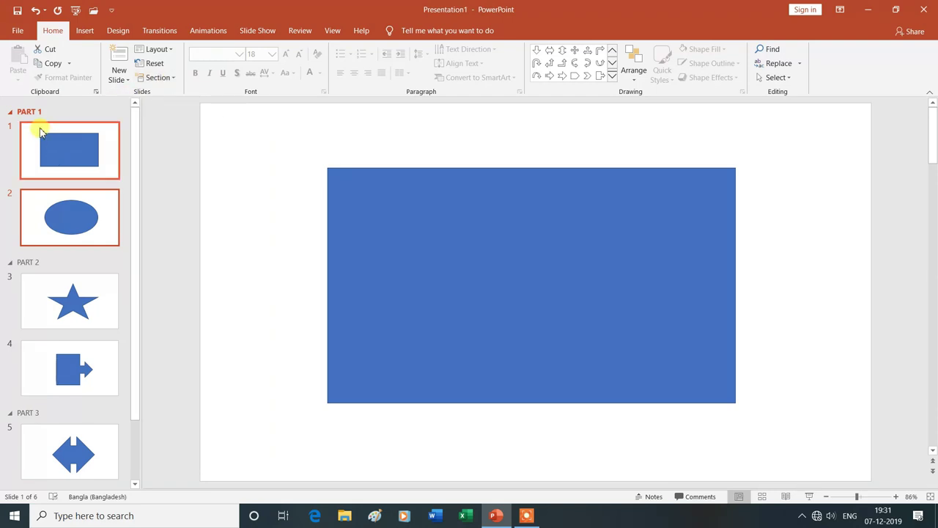
{"action": "left_click", "coordinate": [174, 83]}
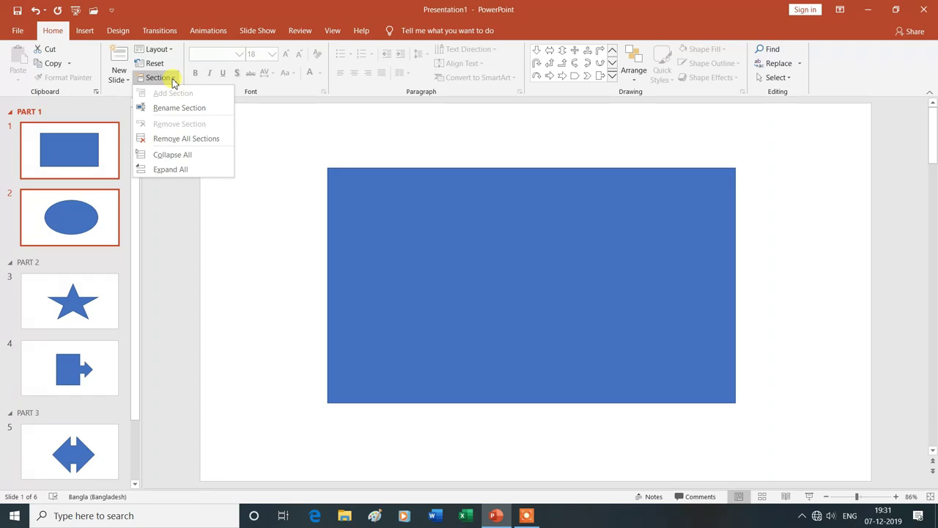
{"action": "left_click", "coordinate": [13, 117]}
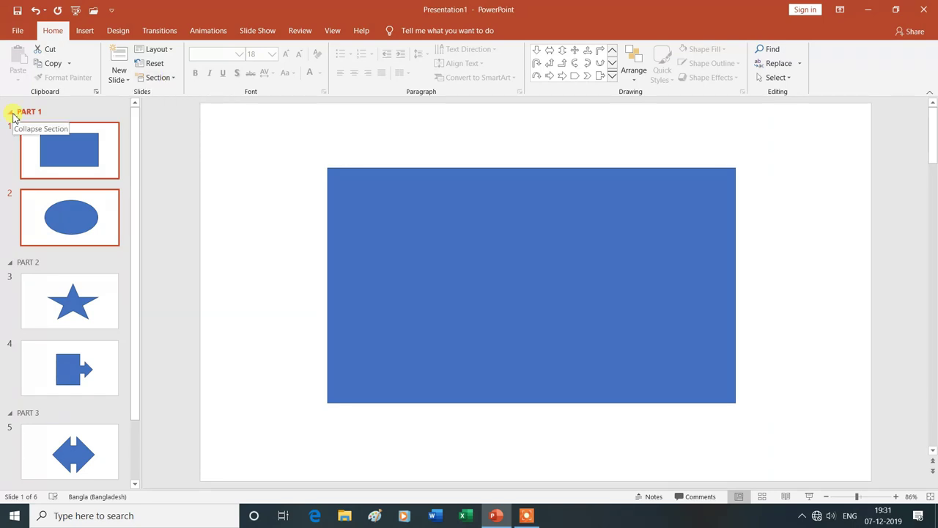
{"action": "left_click", "coordinate": [11, 114]}
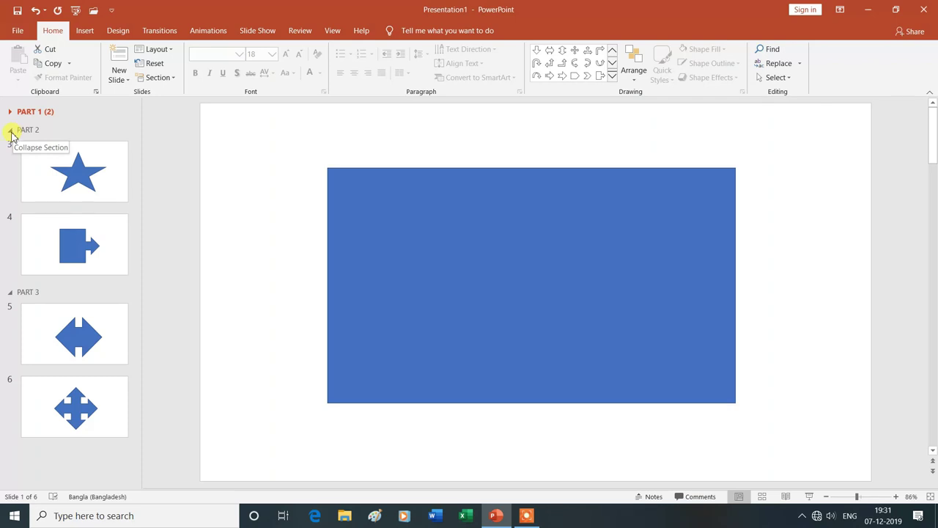
{"action": "left_click", "coordinate": [11, 134]}
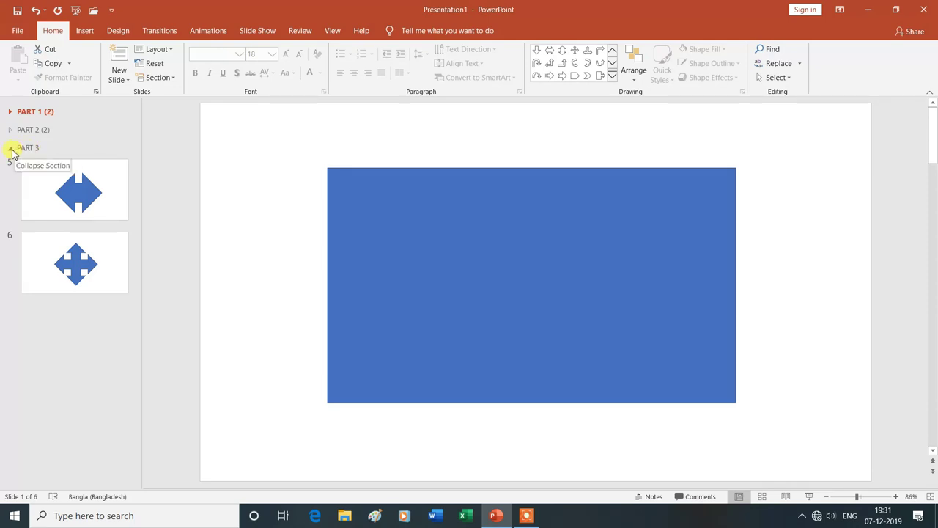
{"action": "left_click", "coordinate": [10, 149]}
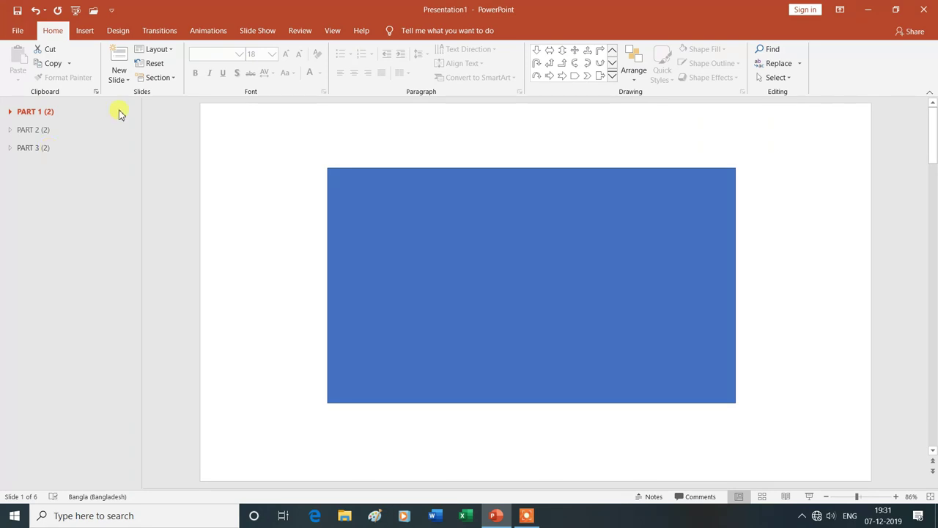
{"action": "left_click", "coordinate": [173, 78]}
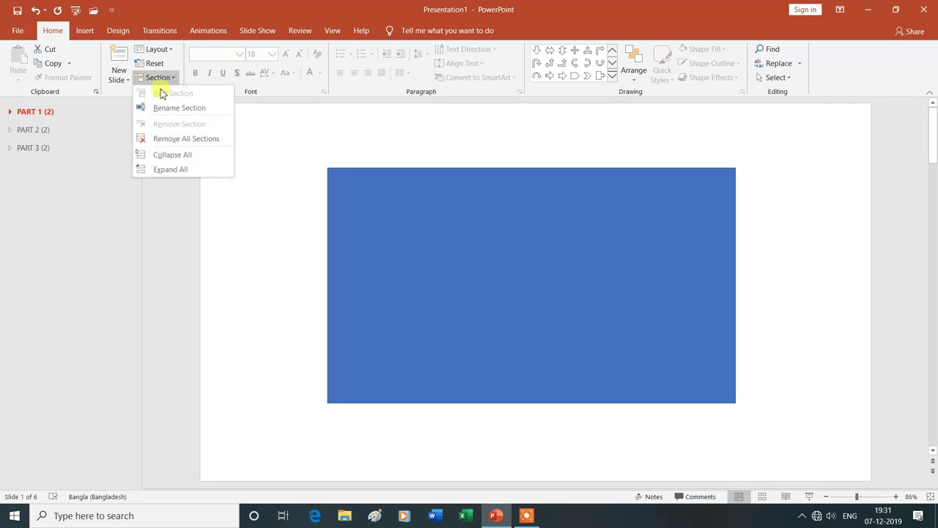
Expand PART 1, PART 2 and PART 3 again to show each section's two slide thumbnails
{"action": "left_click", "coordinate": [11, 115]}
{"action": "left_click", "coordinate": [11, 114]}
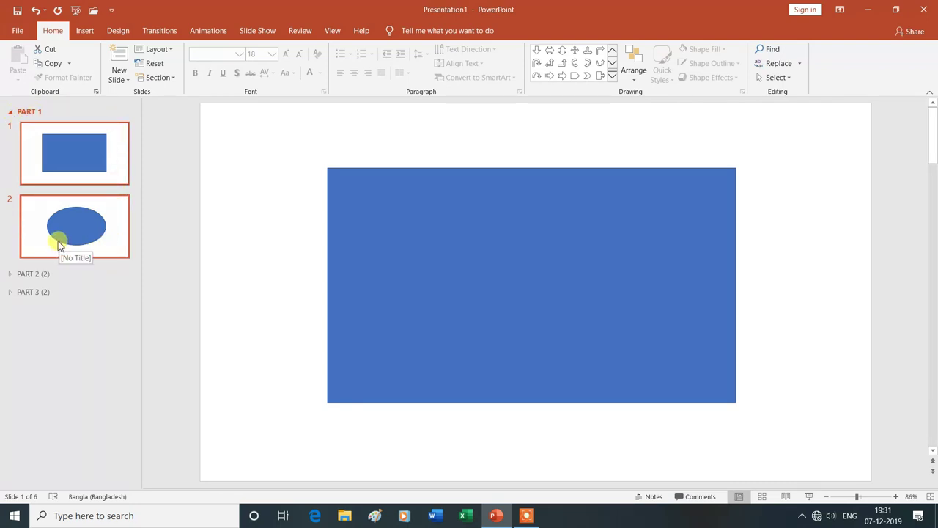
{"action": "left_click", "coordinate": [10, 275]}
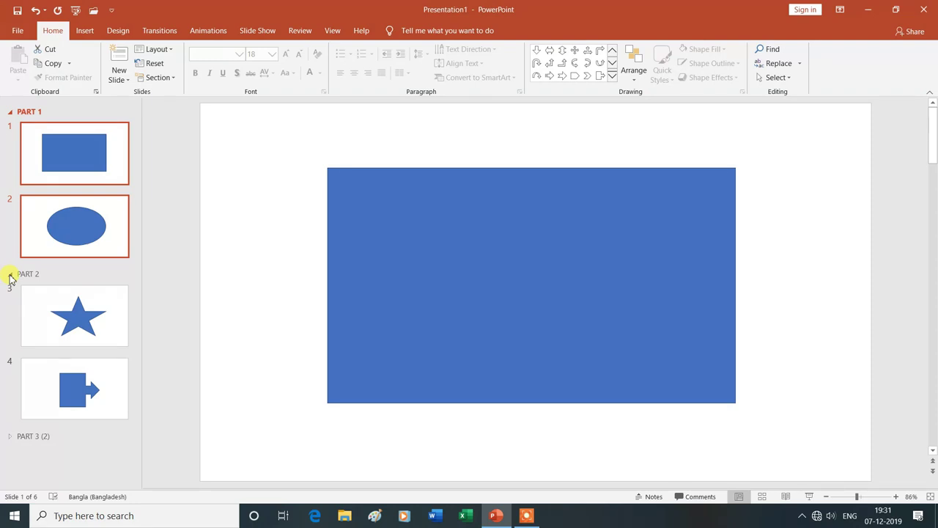
{"action": "left_click", "coordinate": [10, 439]}
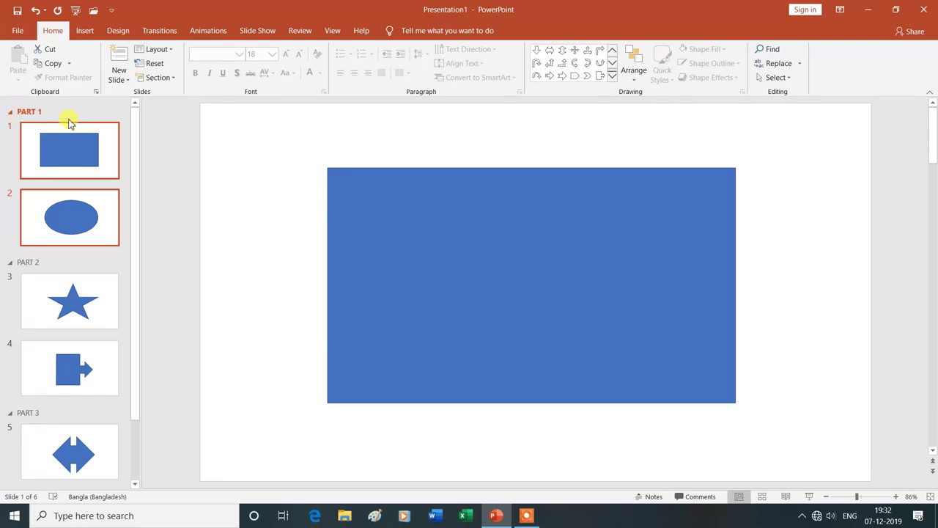
{"action": "left_click", "coordinate": [175, 79]}
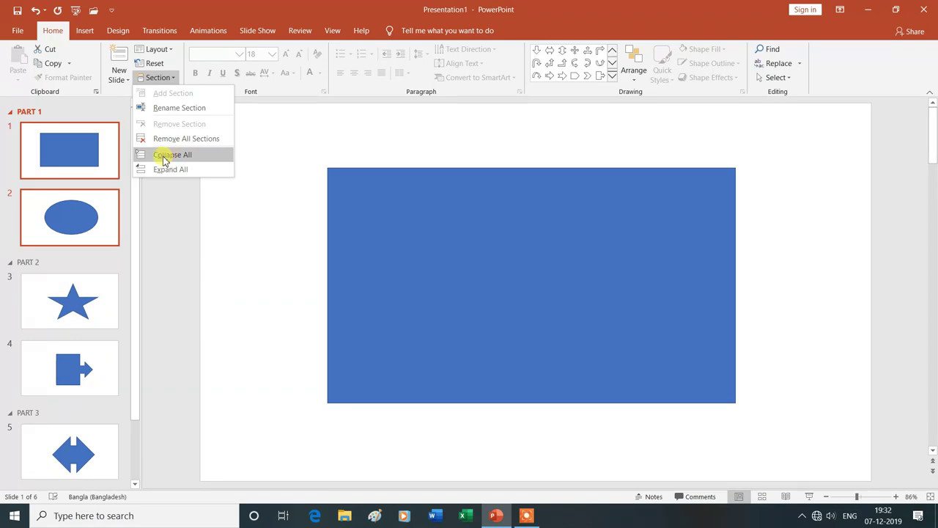
{"action": "left_click", "coordinate": [165, 160]}
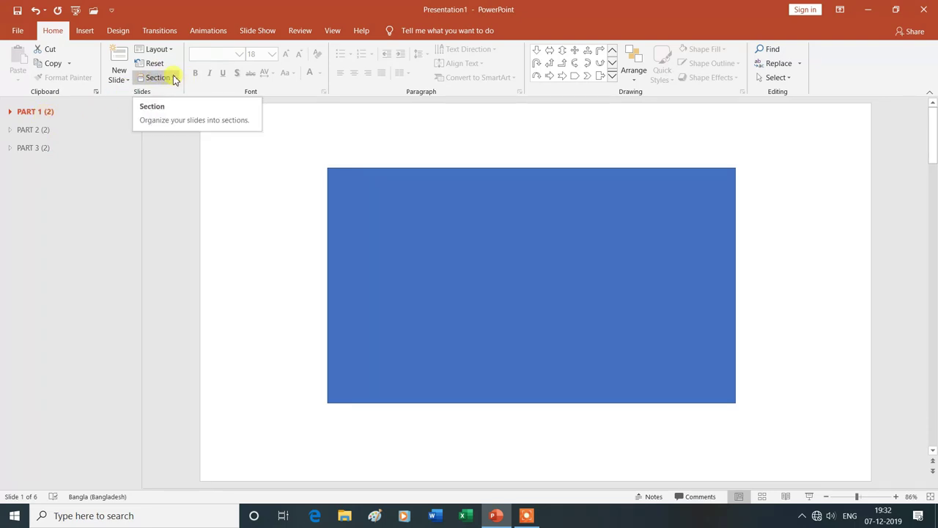
{"action": "left_click", "coordinate": [173, 78]}
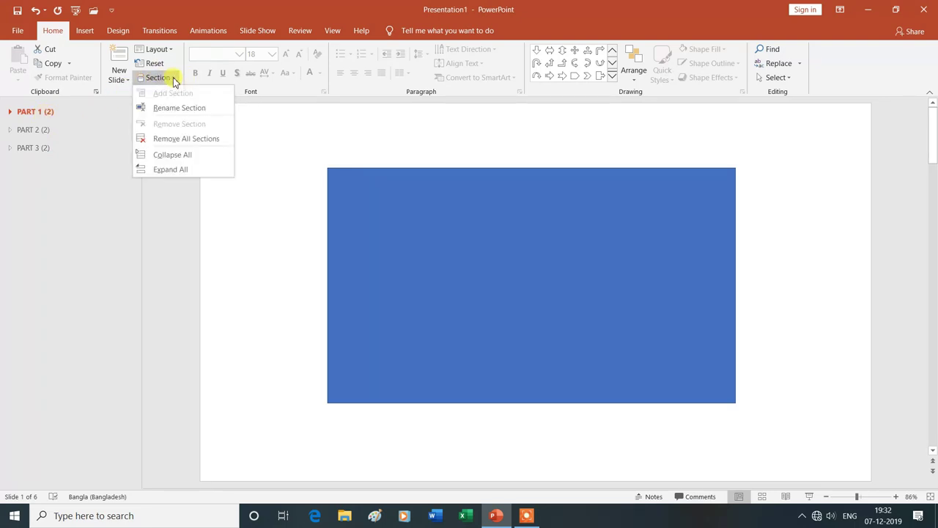
{"action": "left_click", "coordinate": [180, 174]}
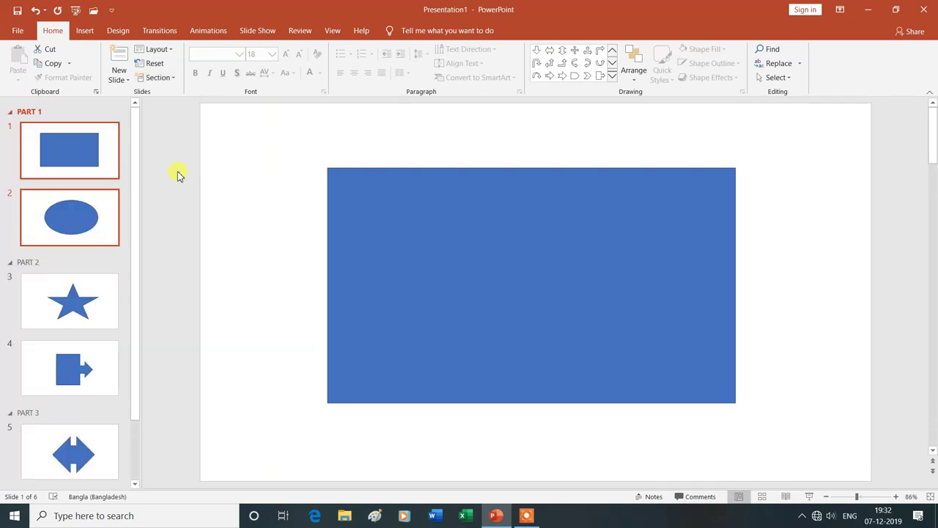